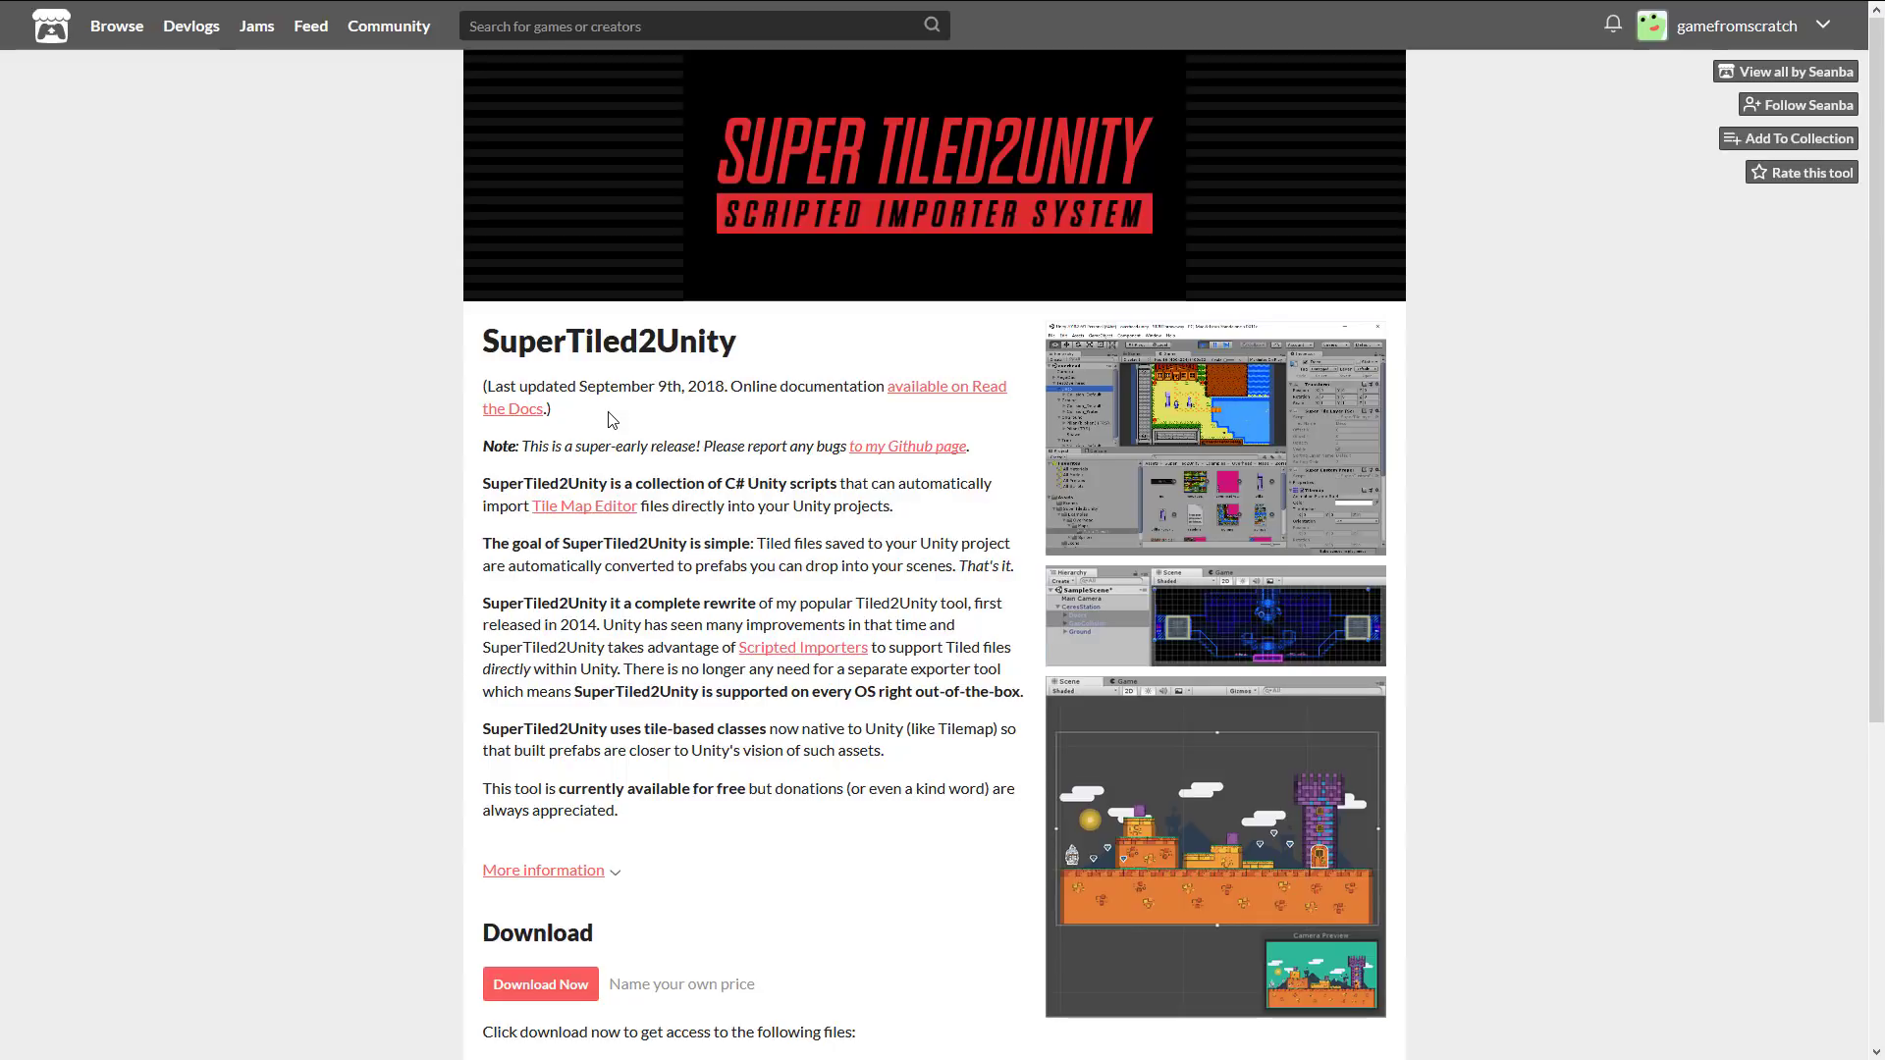
Import all files of SuperTiled2Unity.1.0.0.unitypackage from Downloads as a custom package.
key("alt+Tab")
key("Tab")
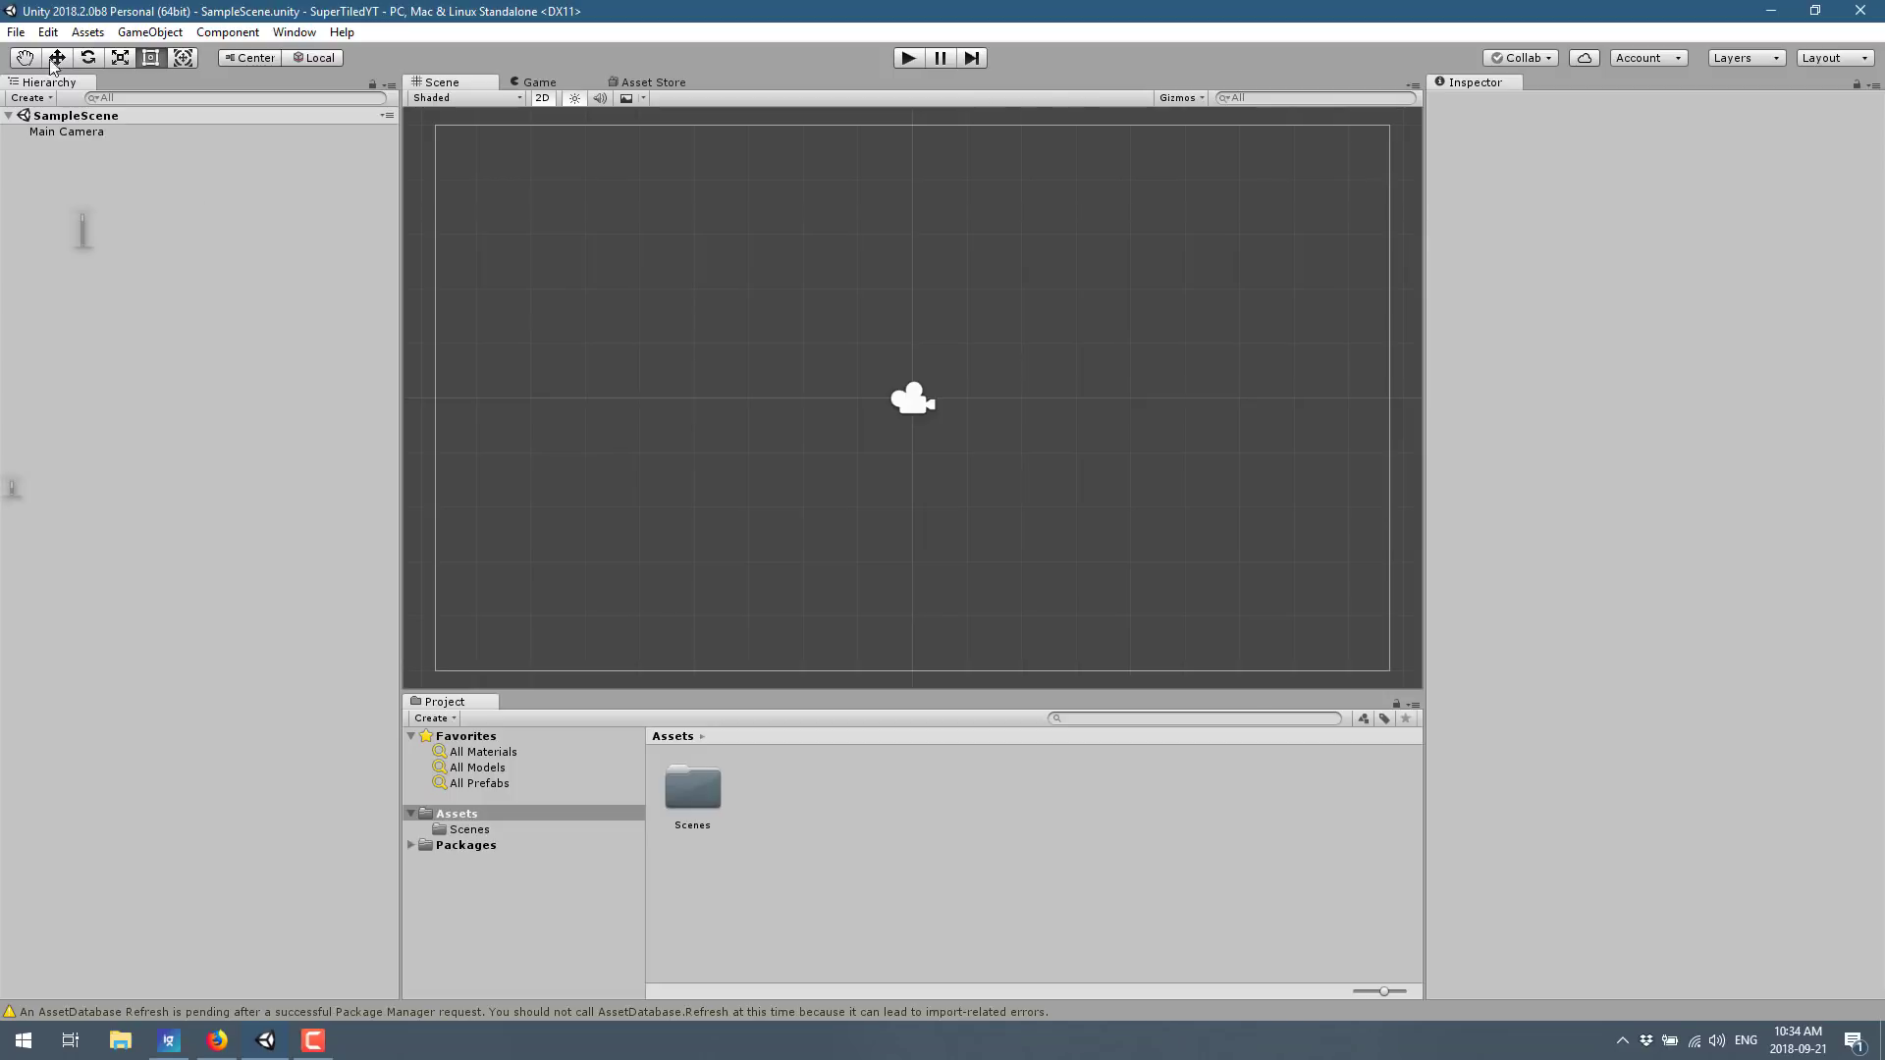
left_click(18, 32)
mouse_move(102, 32)
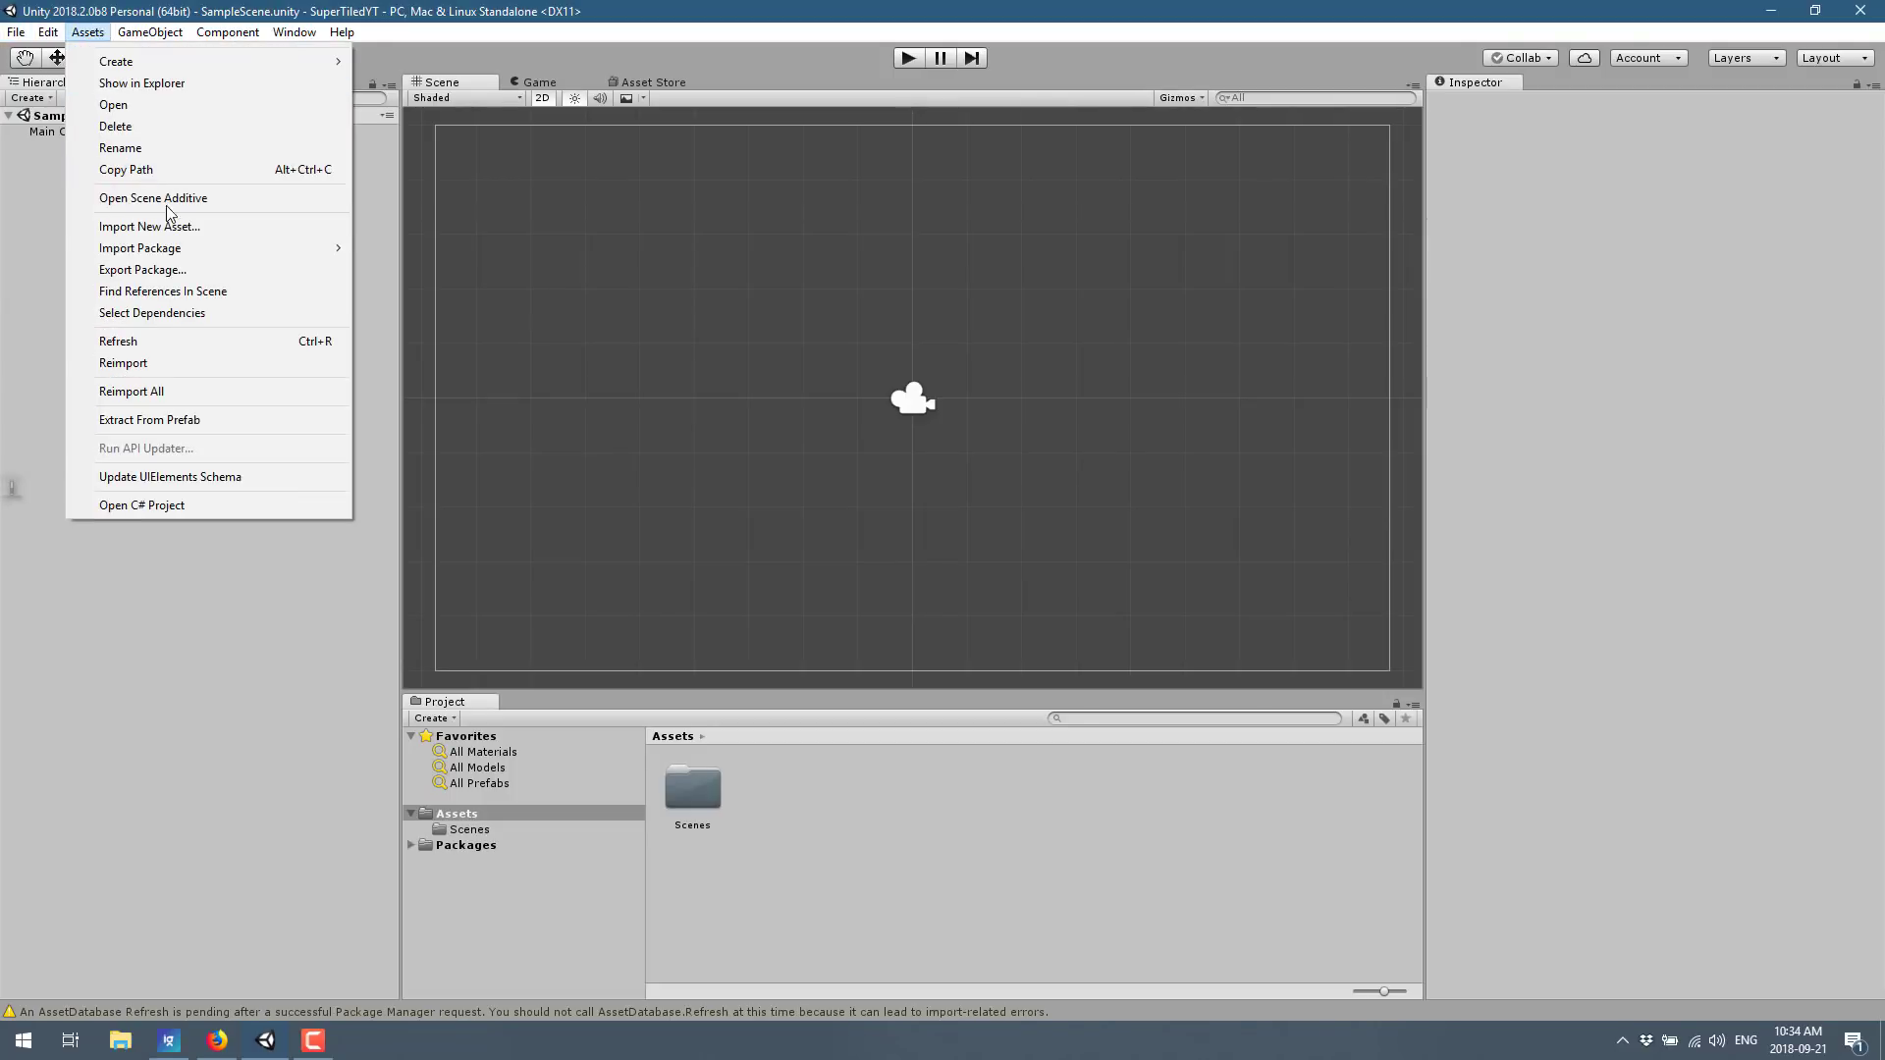
mouse_move(246, 247)
left_click(383, 248)
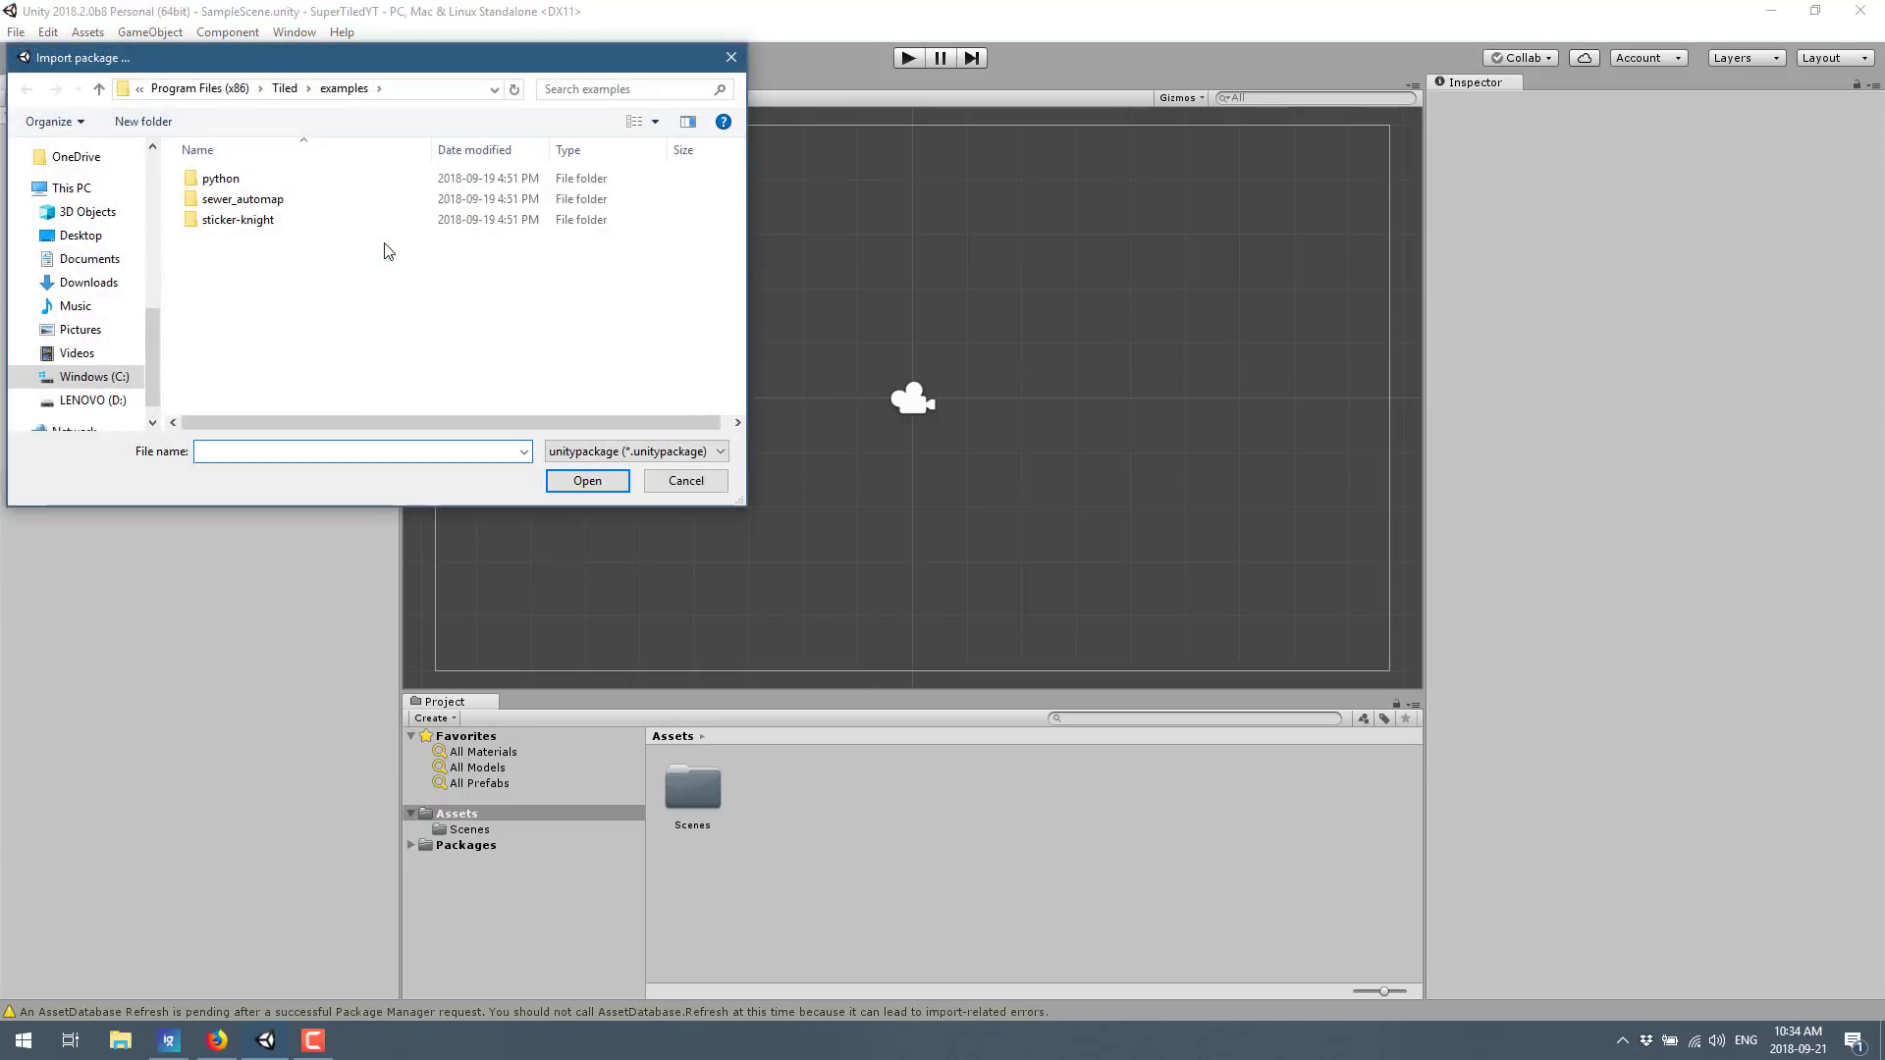
left_click(104, 285)
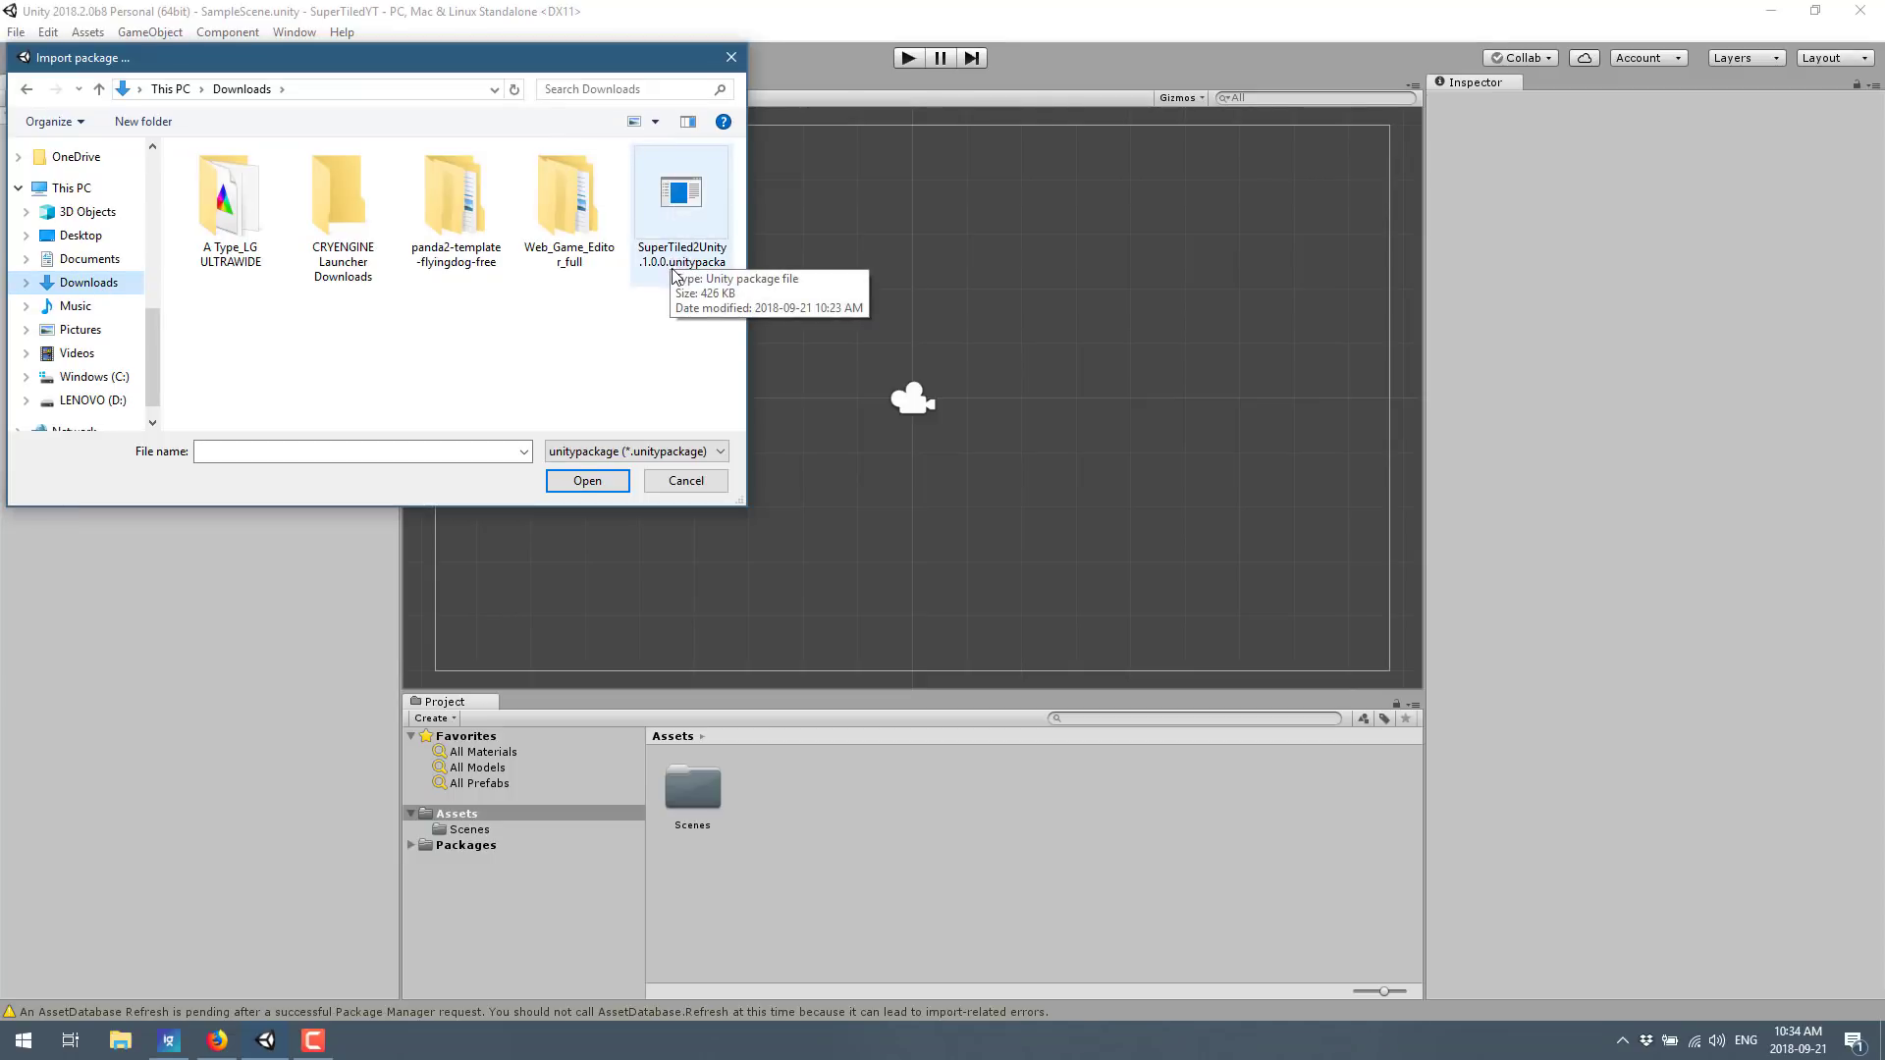
left_click(694, 215)
double_click(693, 197)
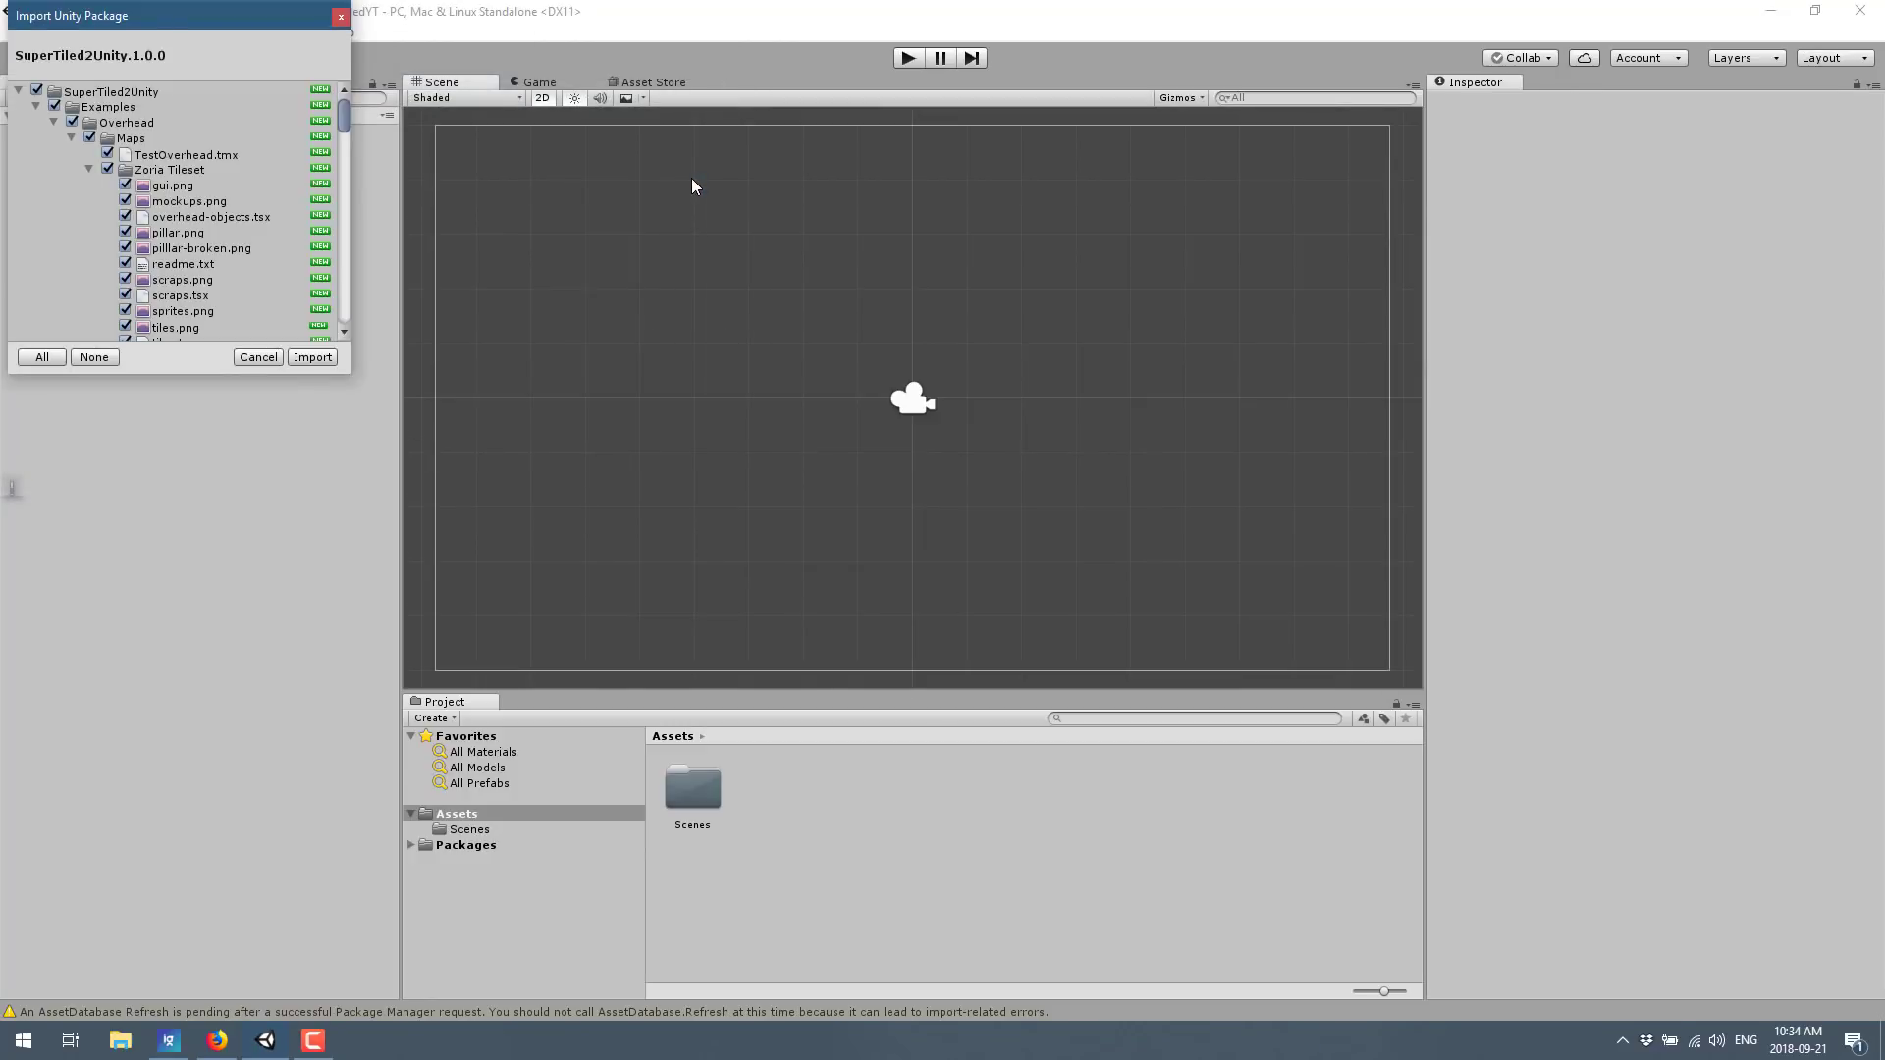
left_click(316, 356)
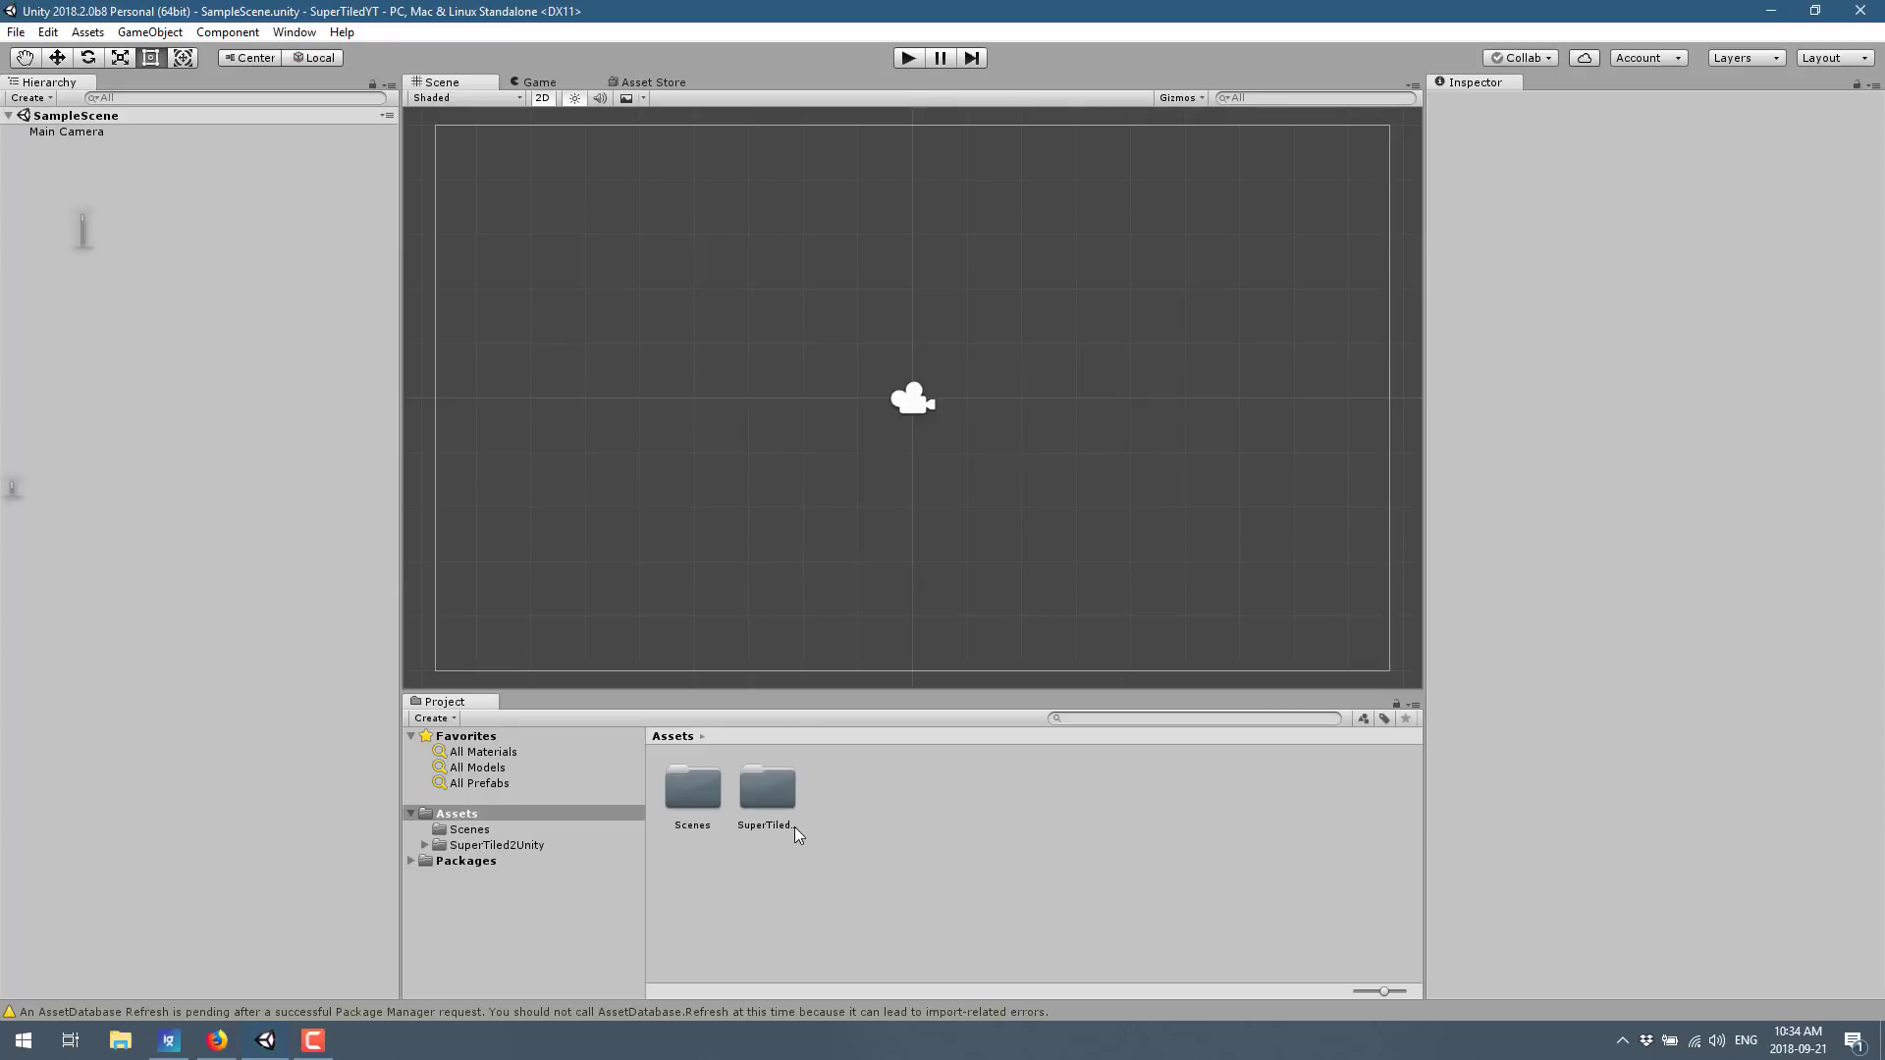
With the SuperTiled2Unity folder selected, browse Import New Asset to C:/Program Files (x86)/Tiled/examples.
left_click(783, 788)
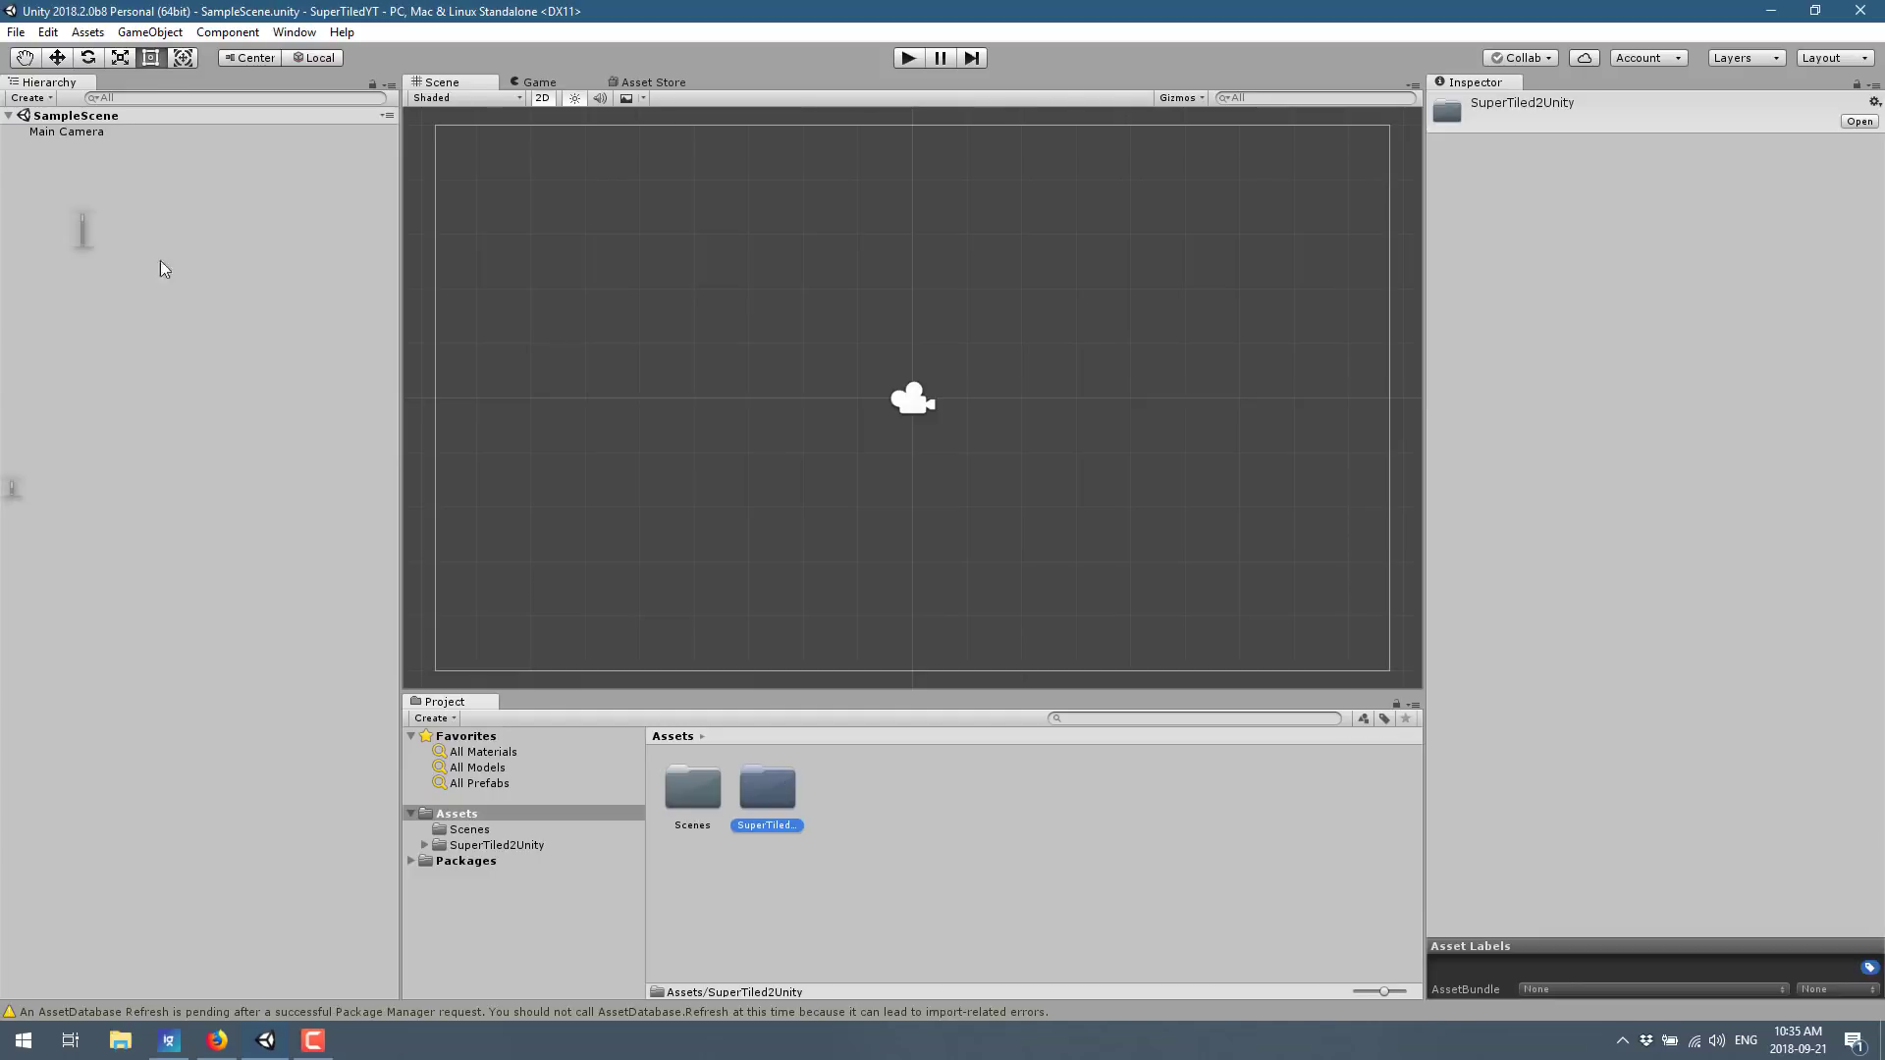
left_click(86, 33)
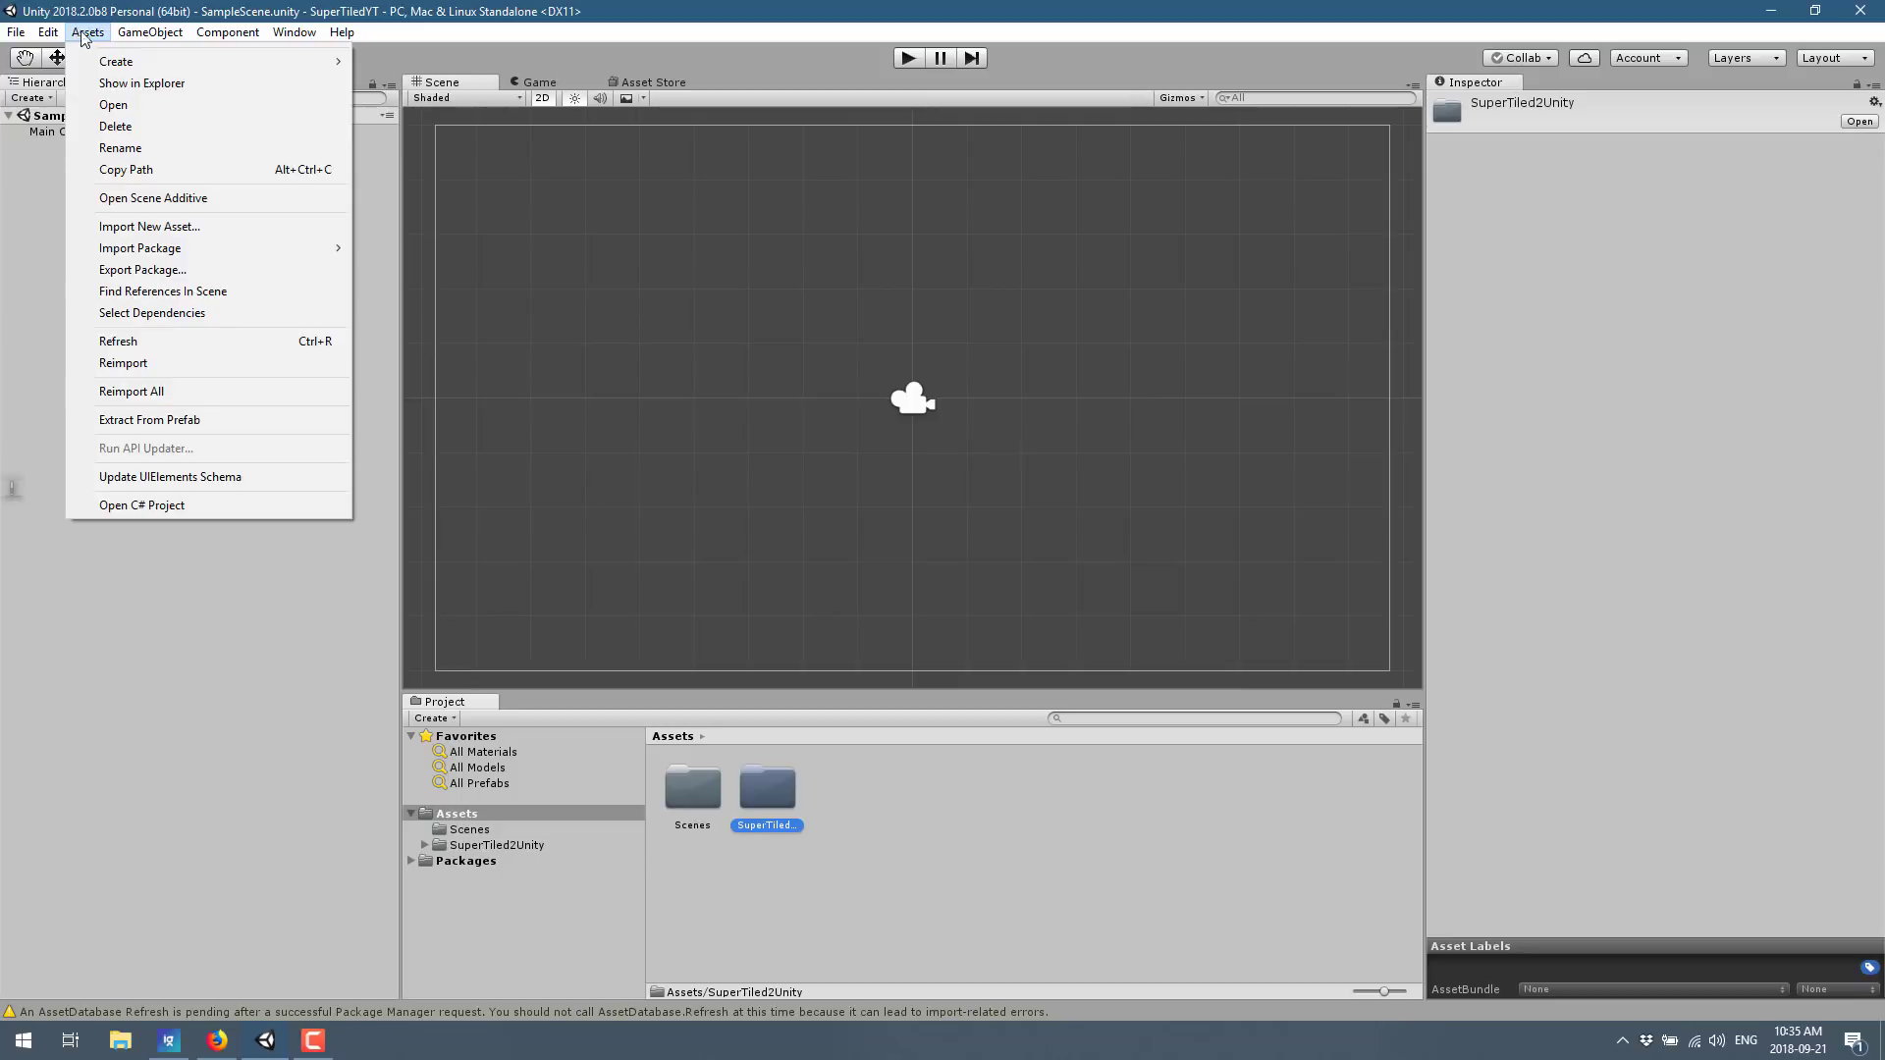
left_click(166, 232)
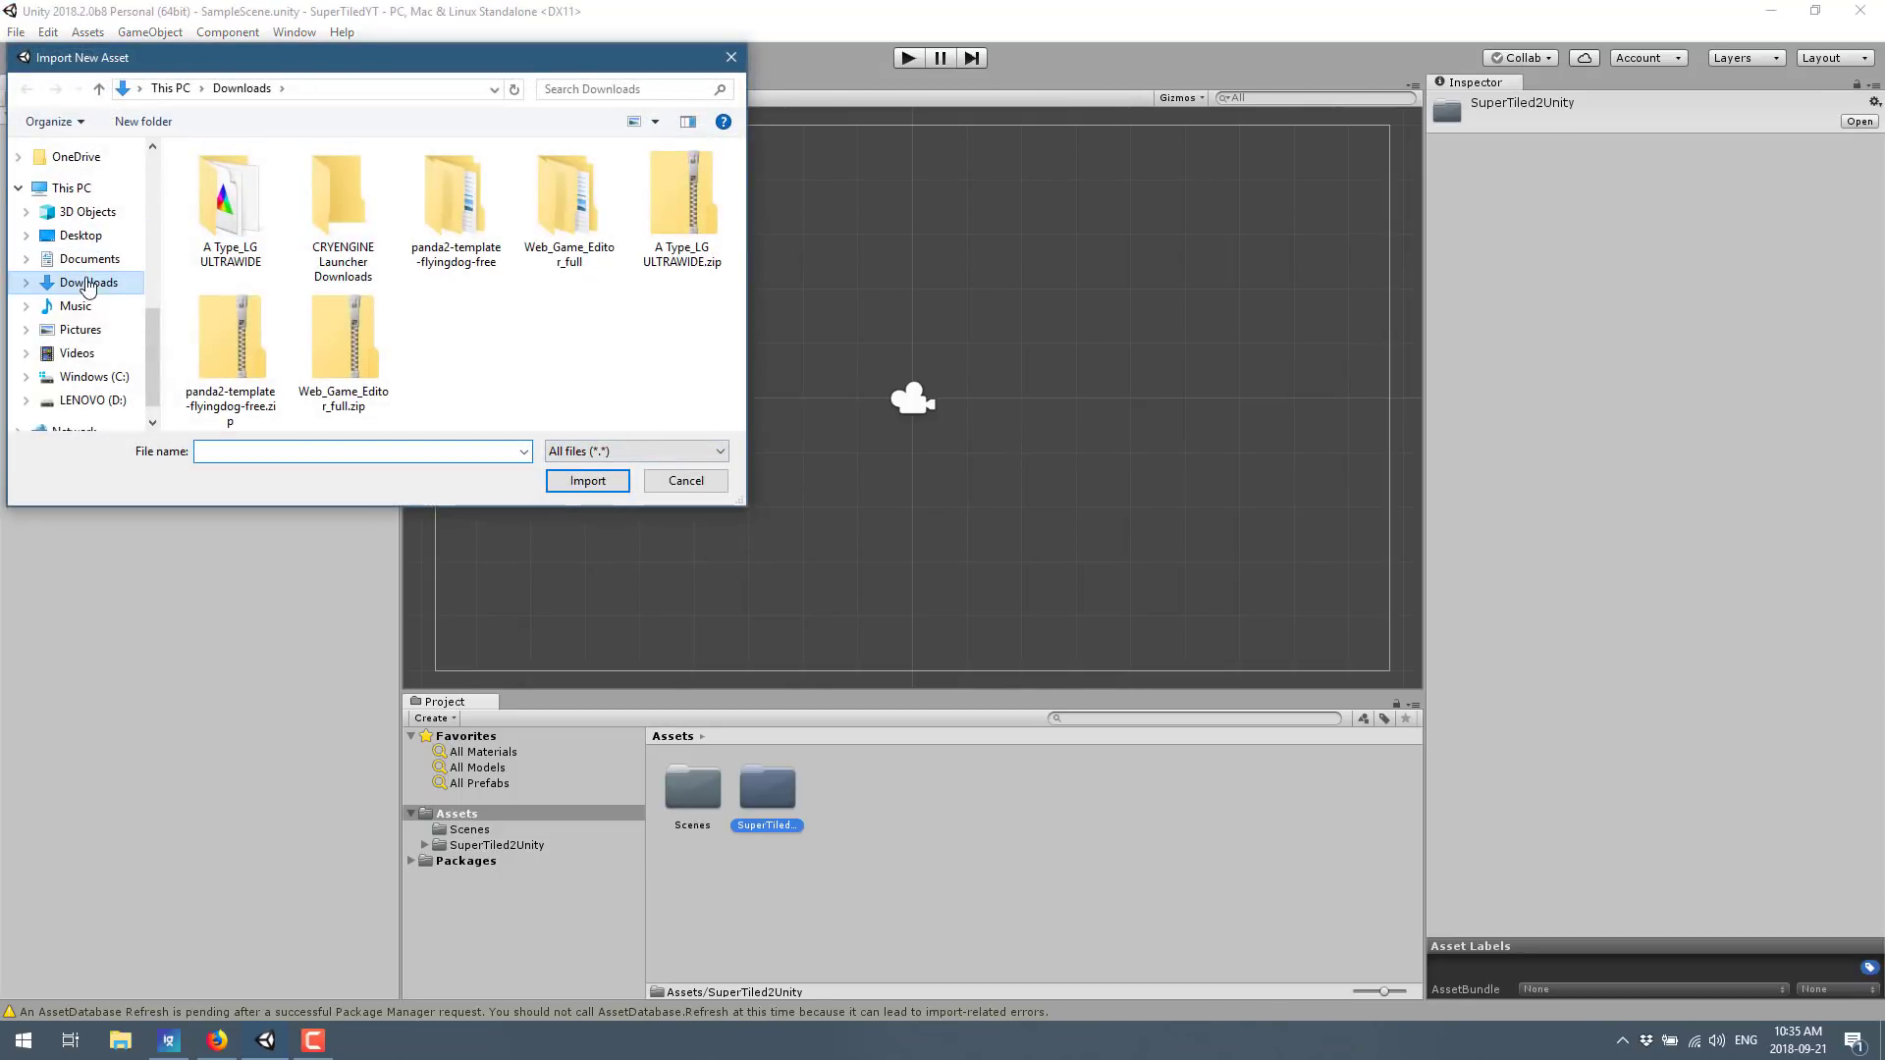
left_click(93, 376)
scroll(353, 393, "down", 1)
double_click(292, 324)
scroll(290, 334, "down", 15)
scroll(289, 336, "down", 2)
left_click(223, 383)
double_click(223, 384)
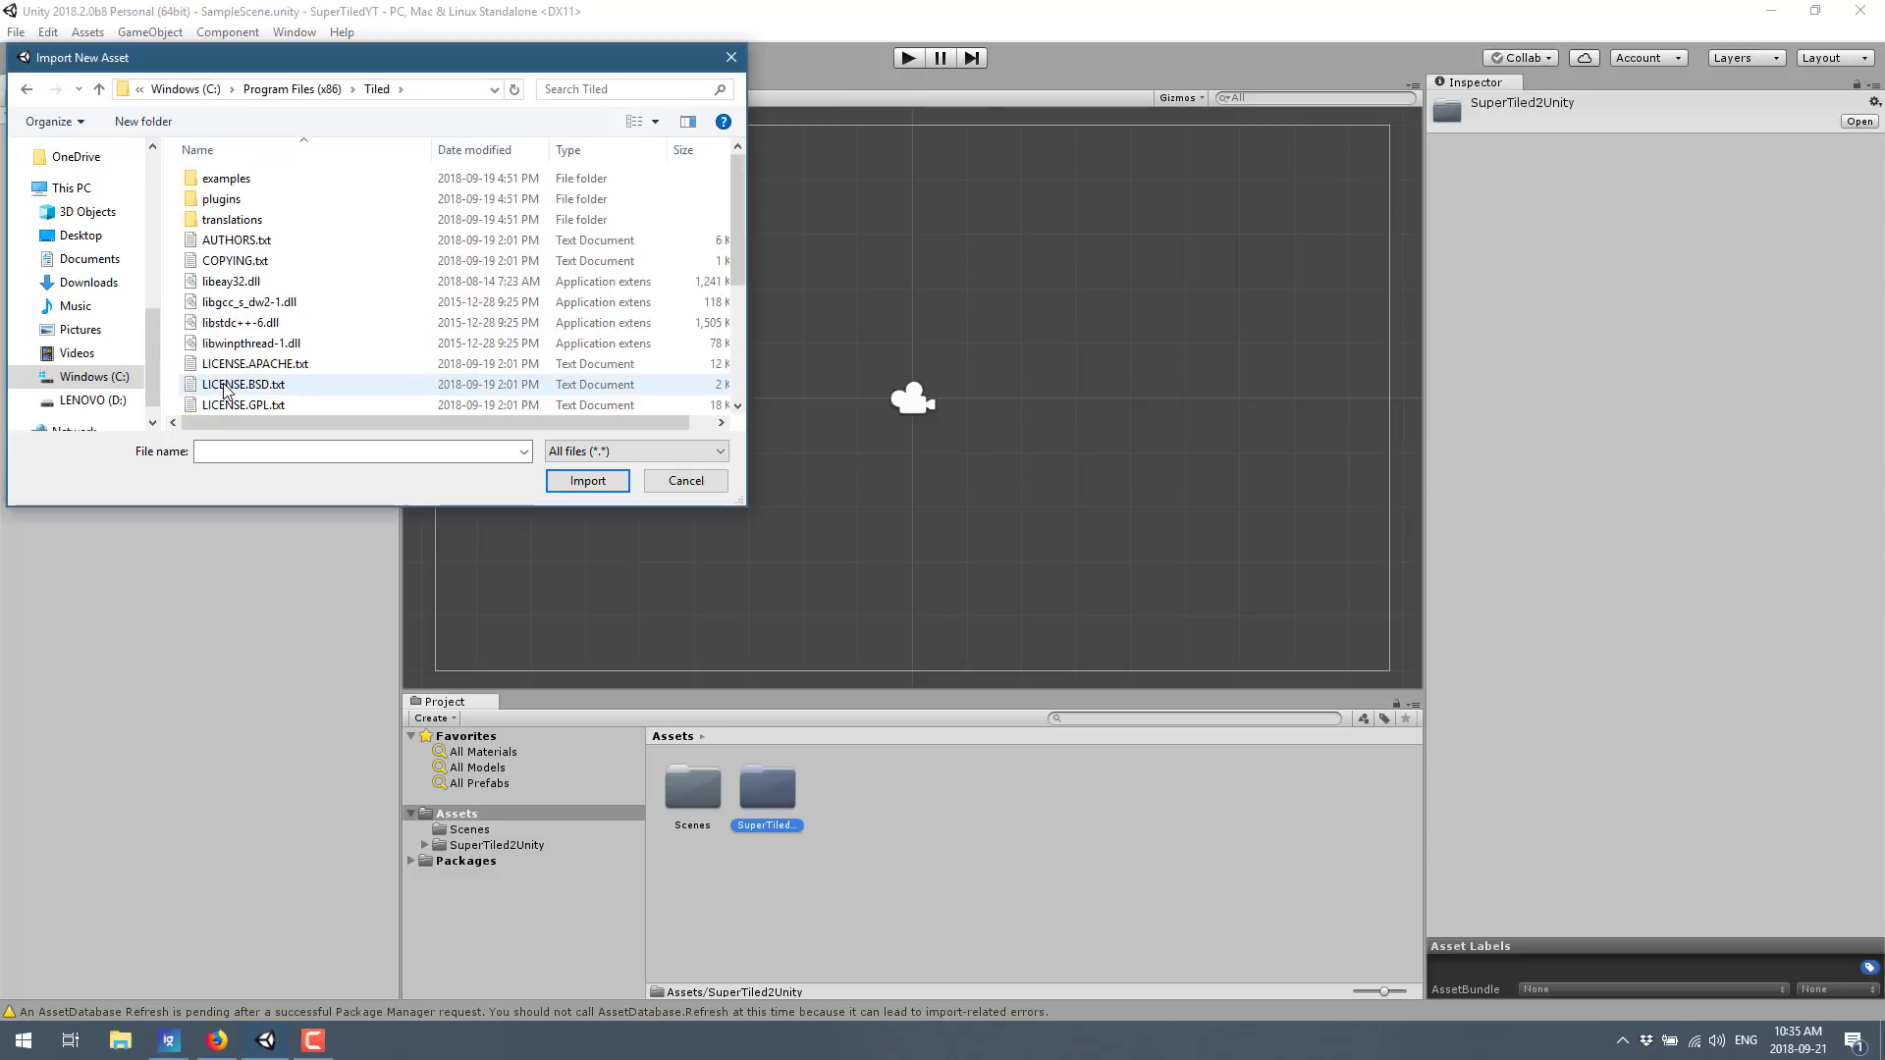
double_click(240, 184)
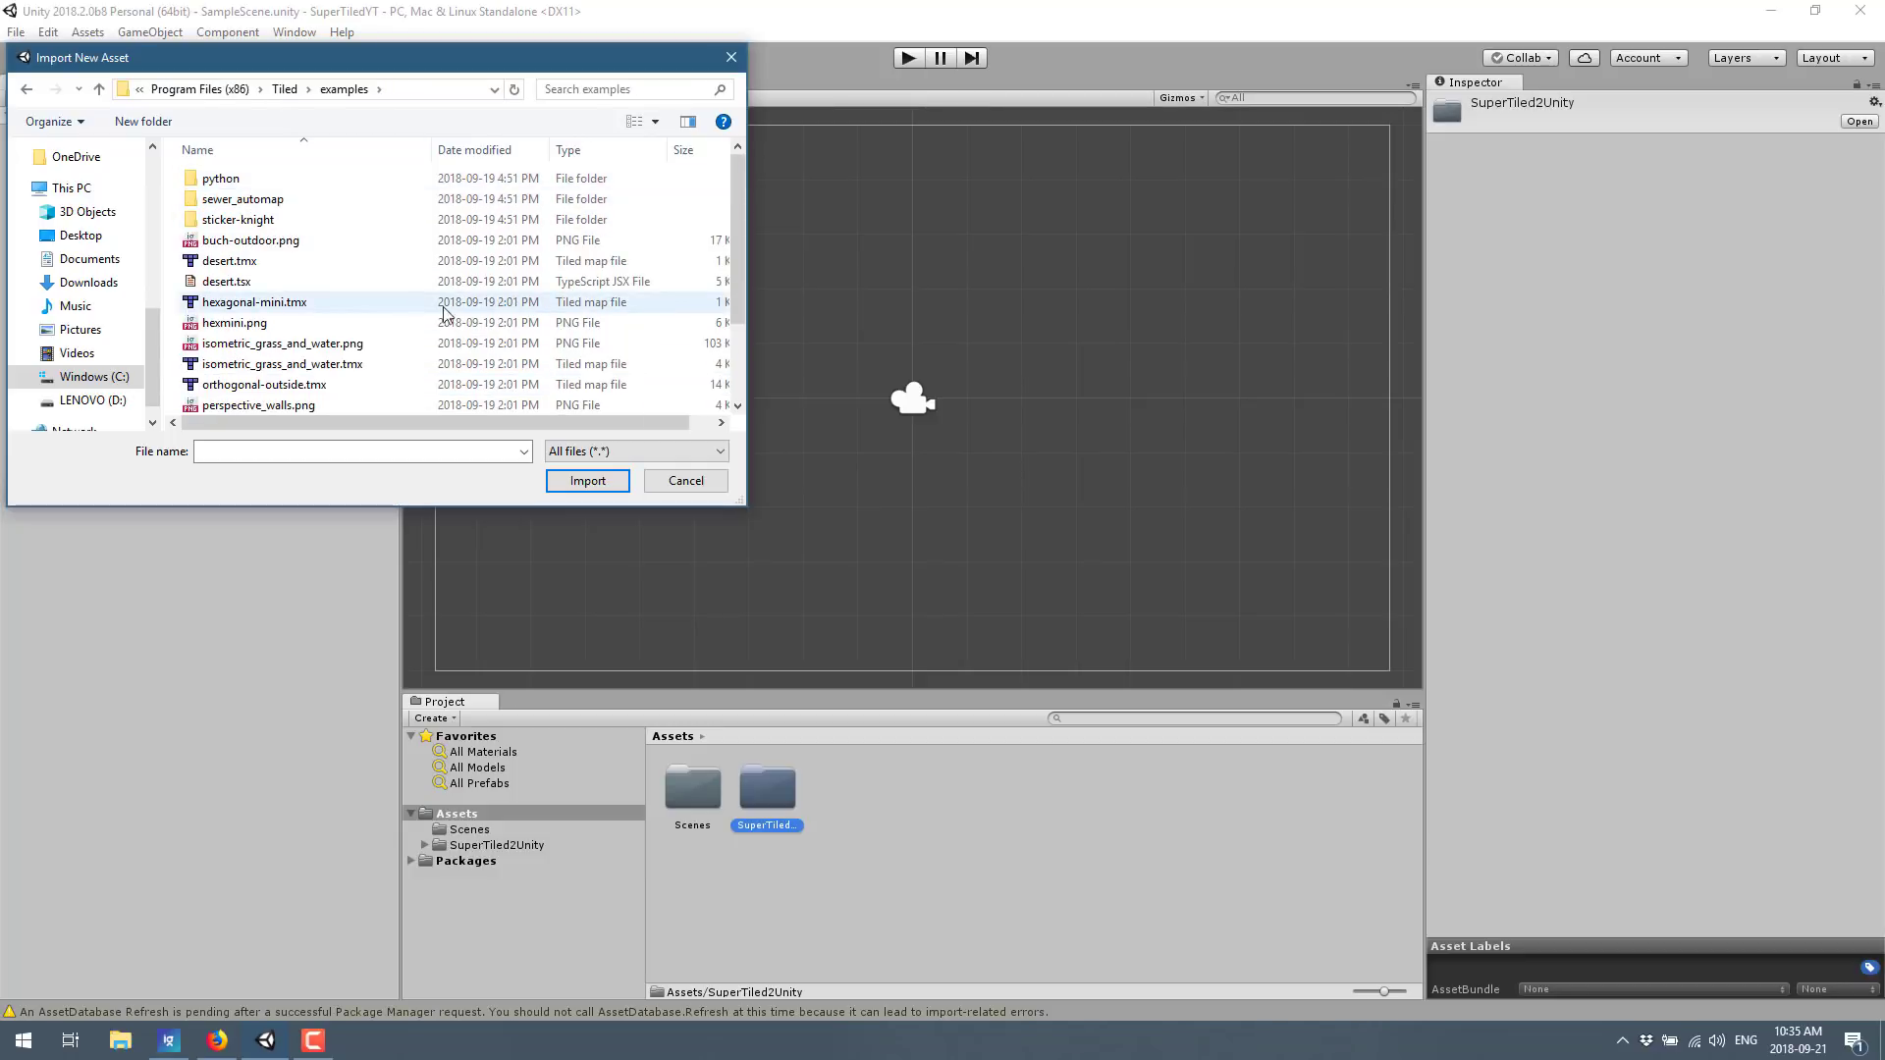
Select only desert.tmx from the examples folder and import it.
left_click(265, 261)
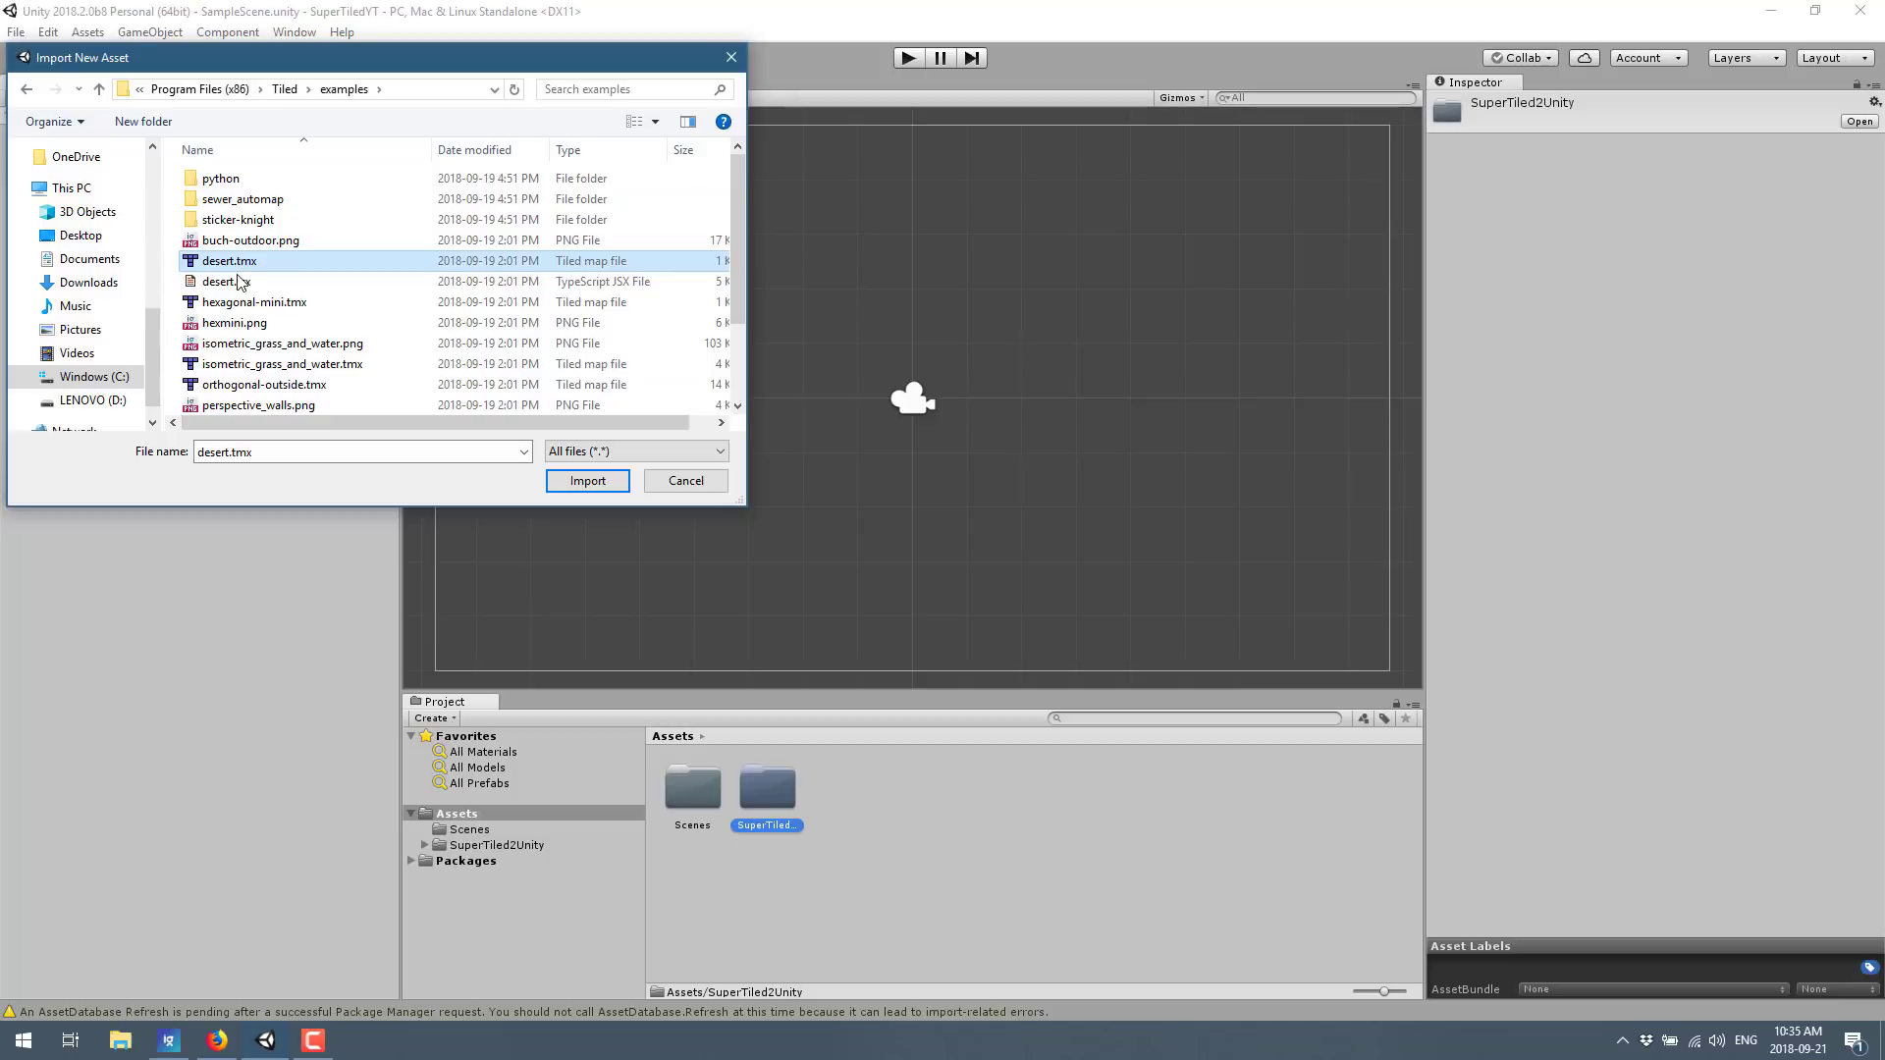
left_click(274, 282, "ctrl")
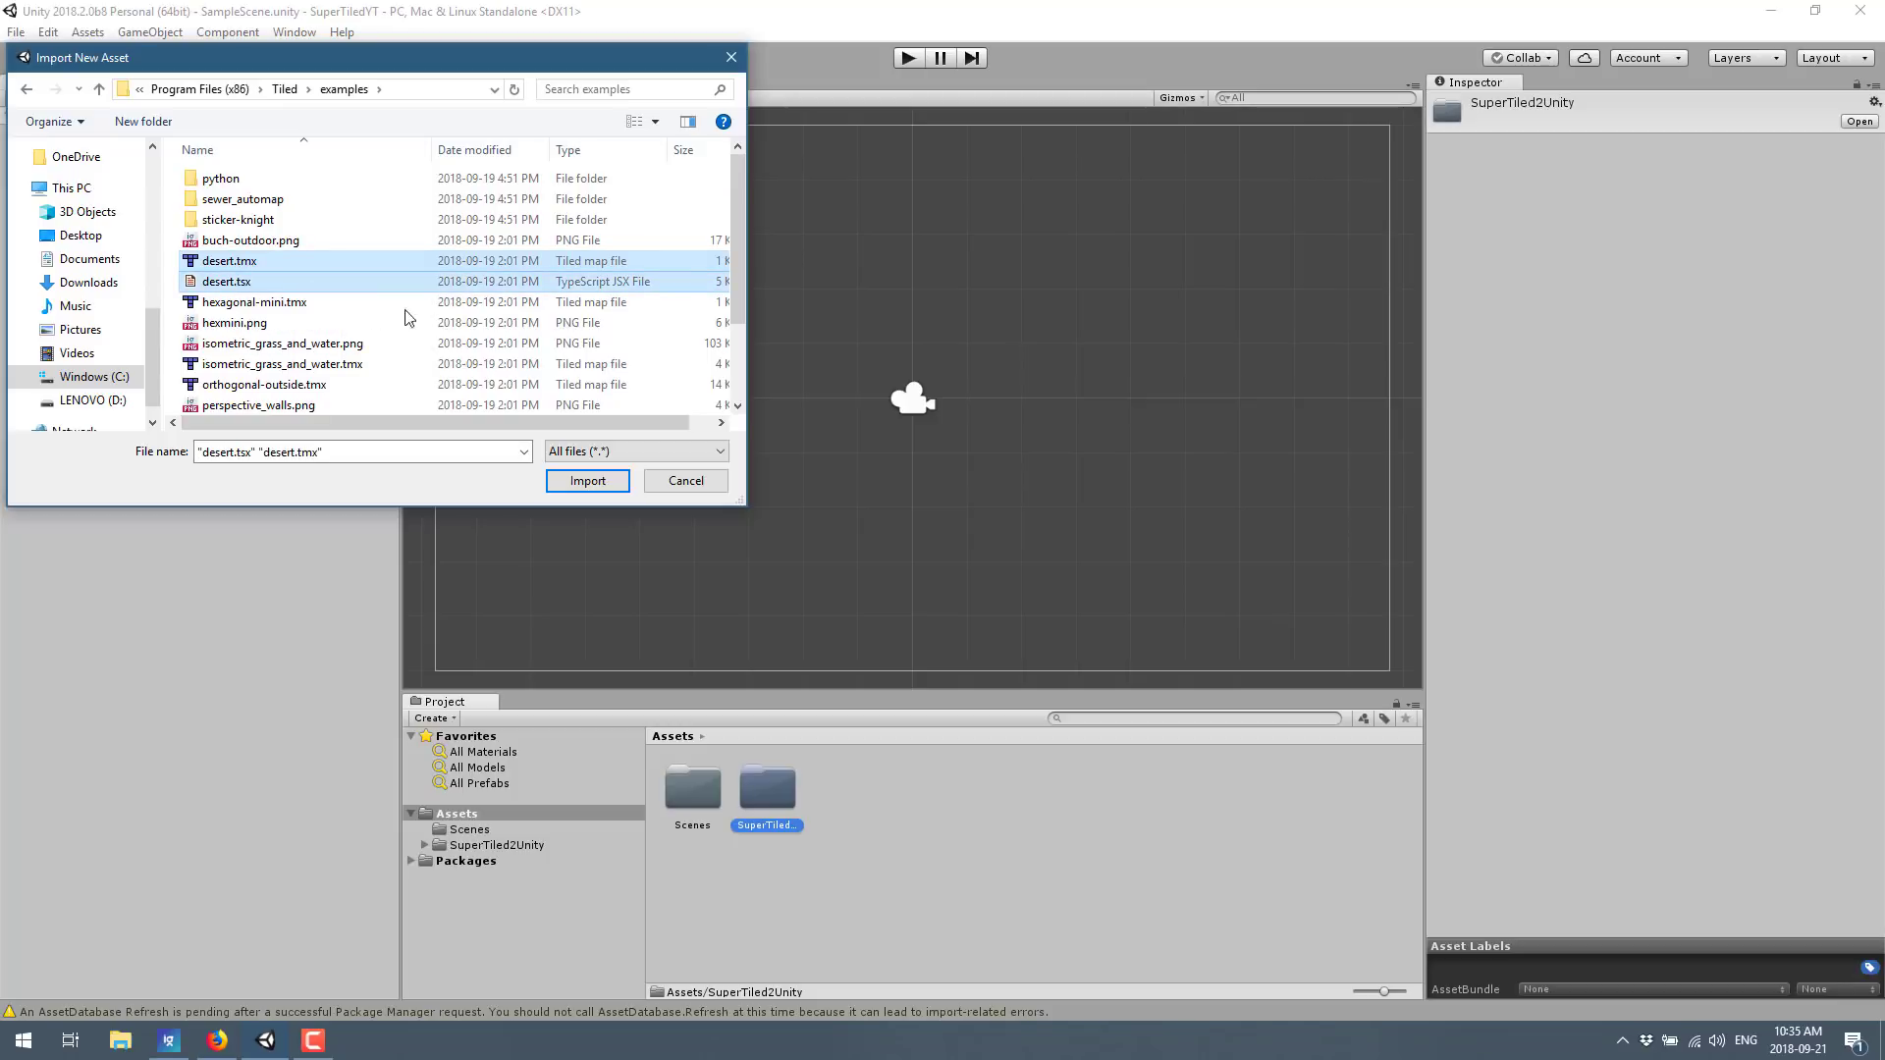
left_click(229, 279)
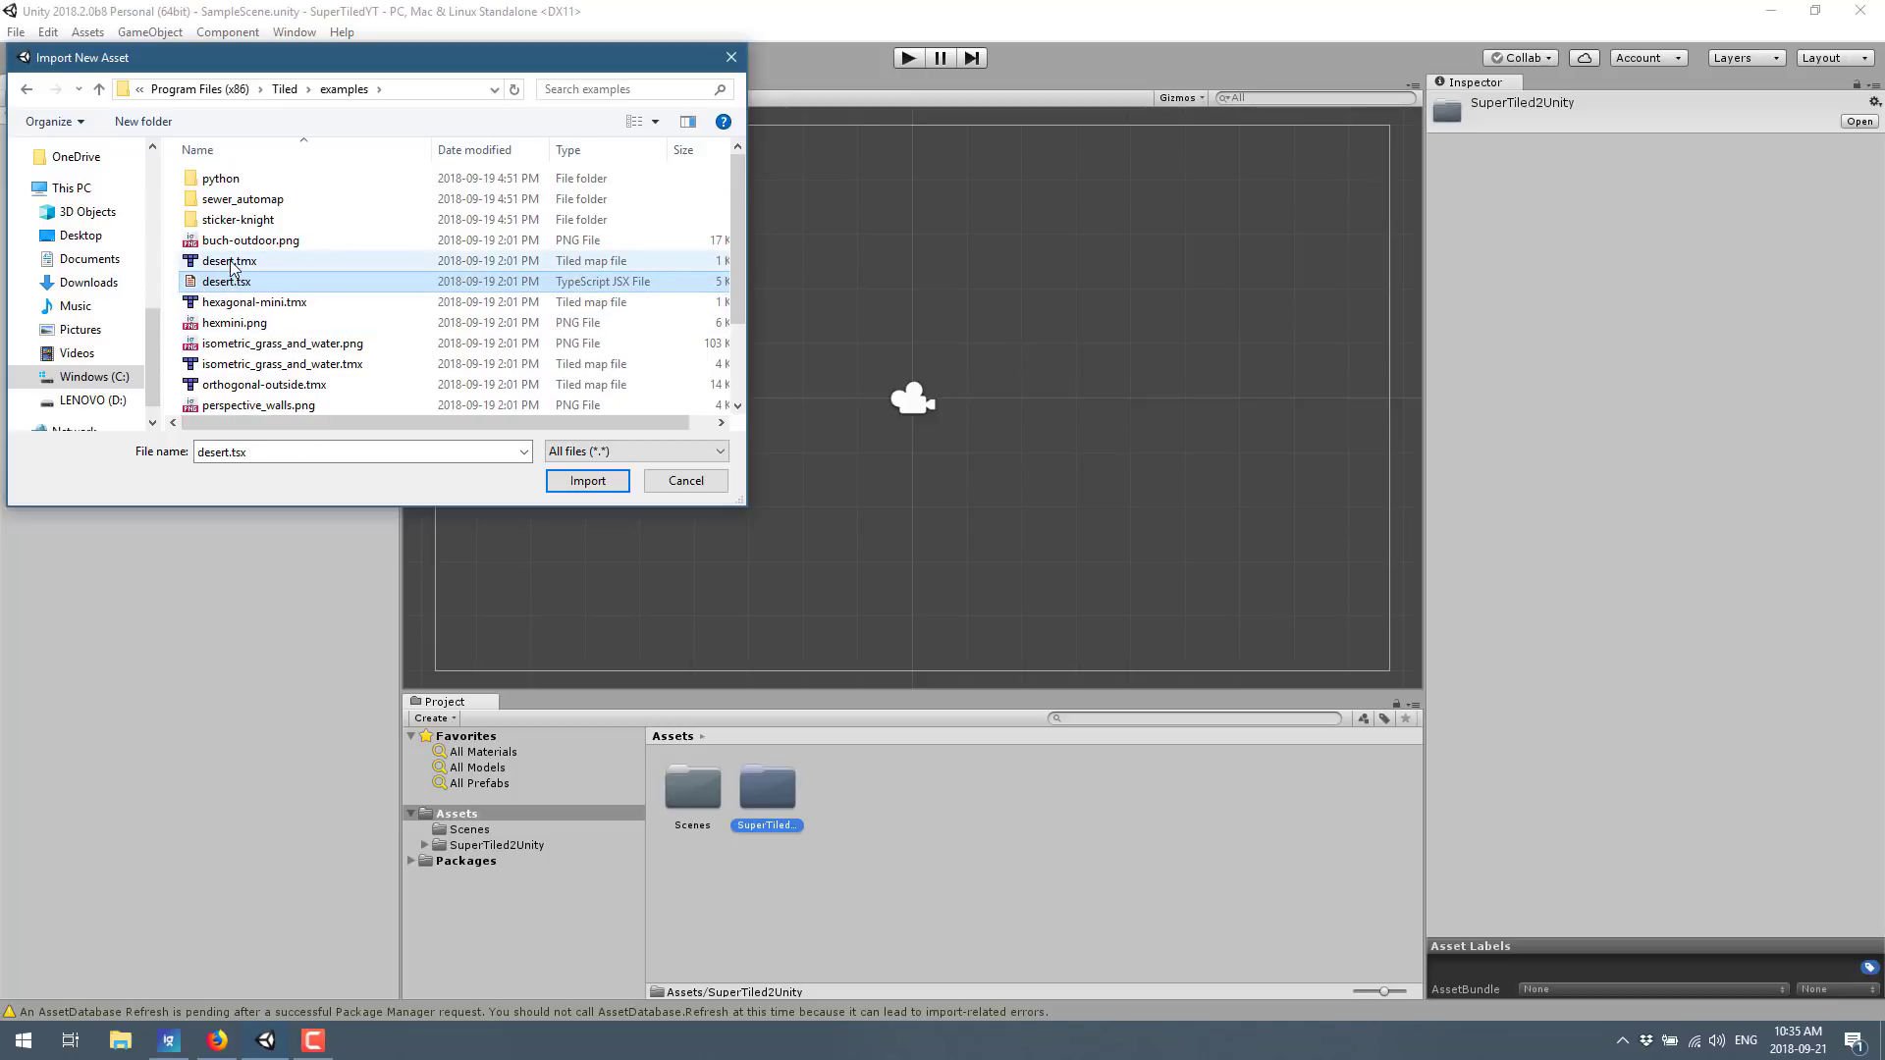
left_click(231, 262)
left_click(601, 480)
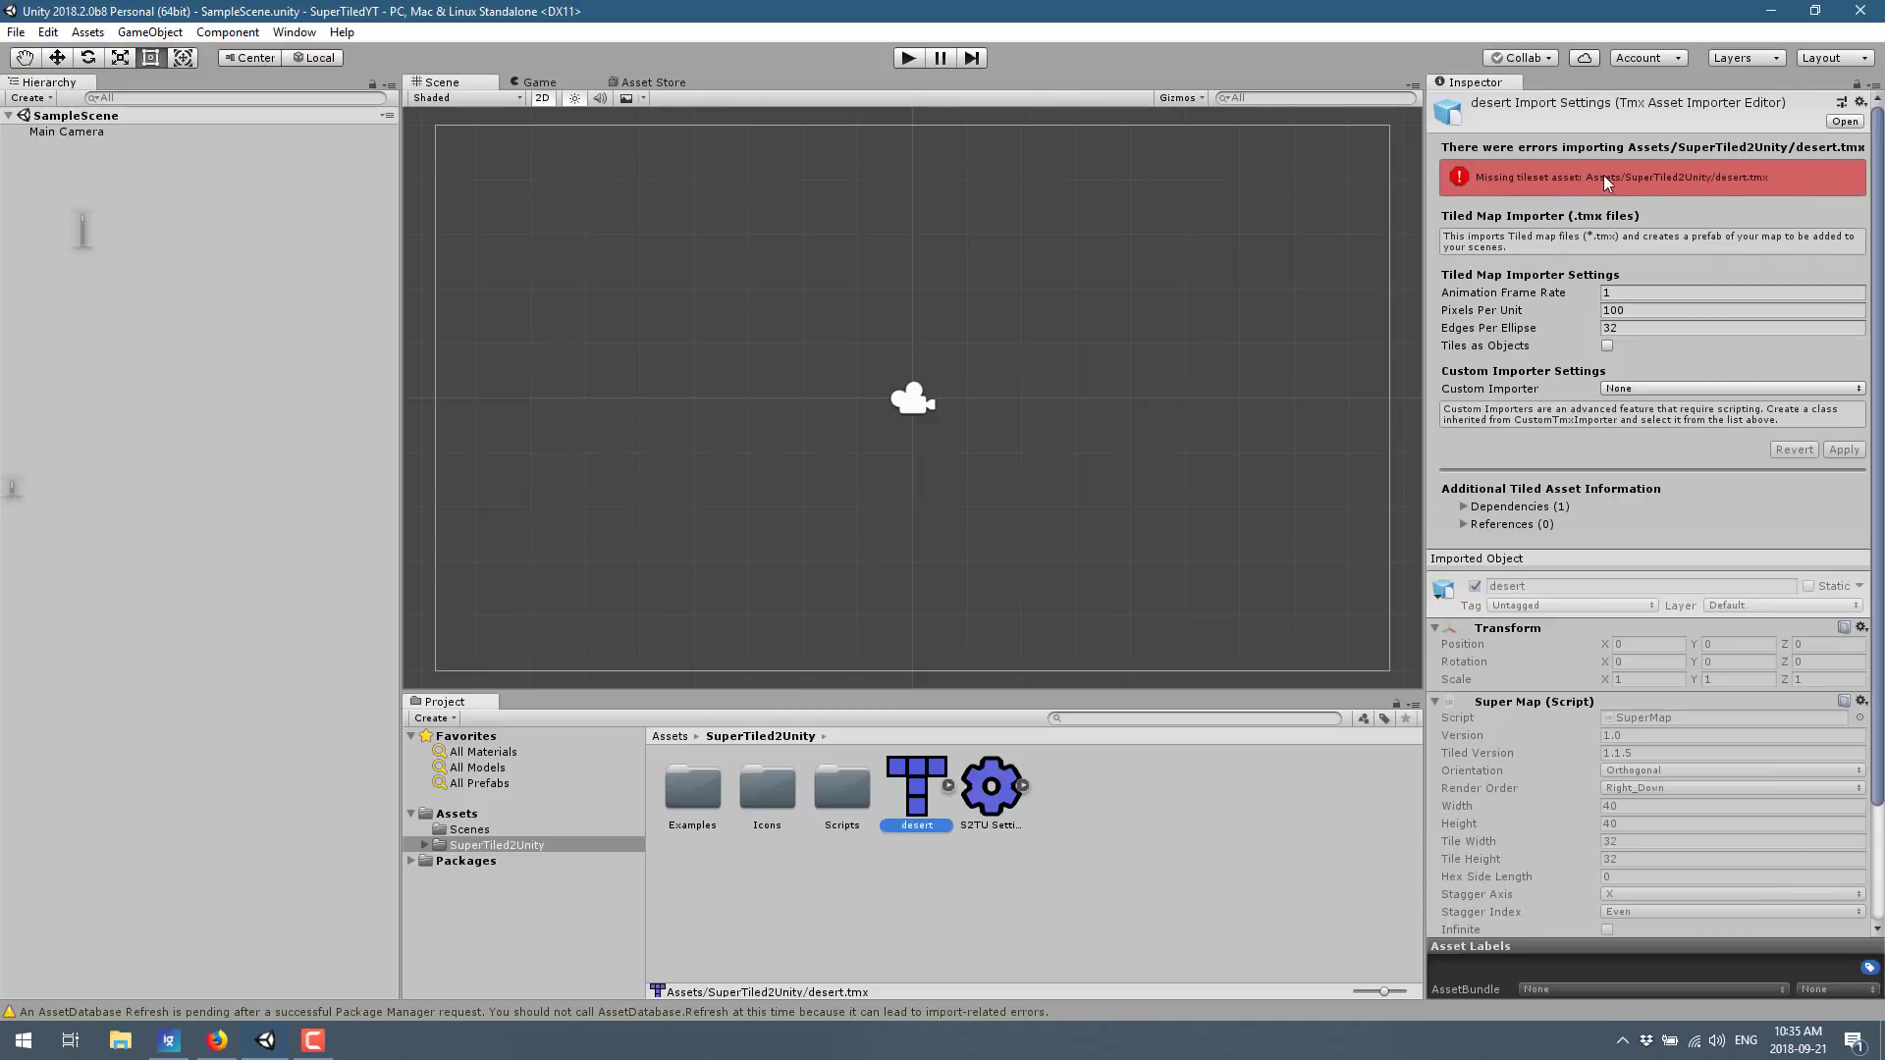
Import the desert.tsx tileset through Import New Asset.
left_click(87, 31)
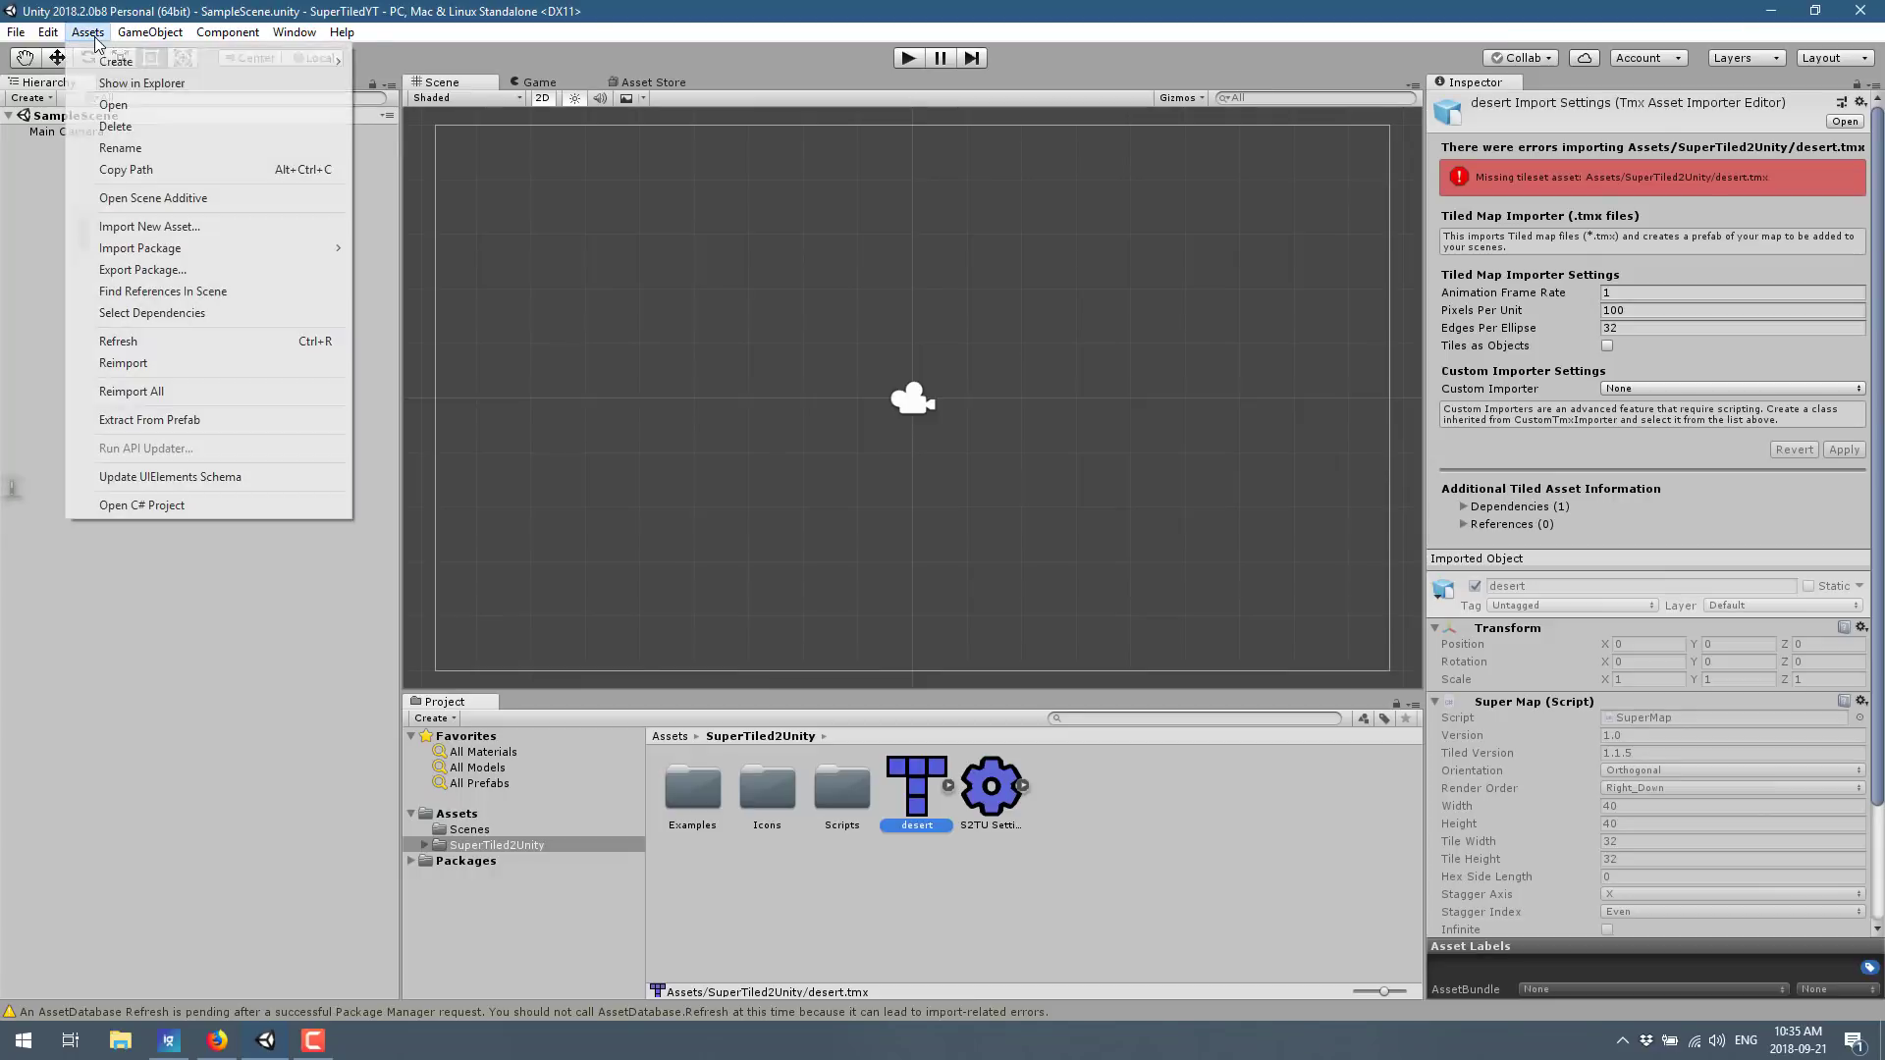
left_click(175, 235)
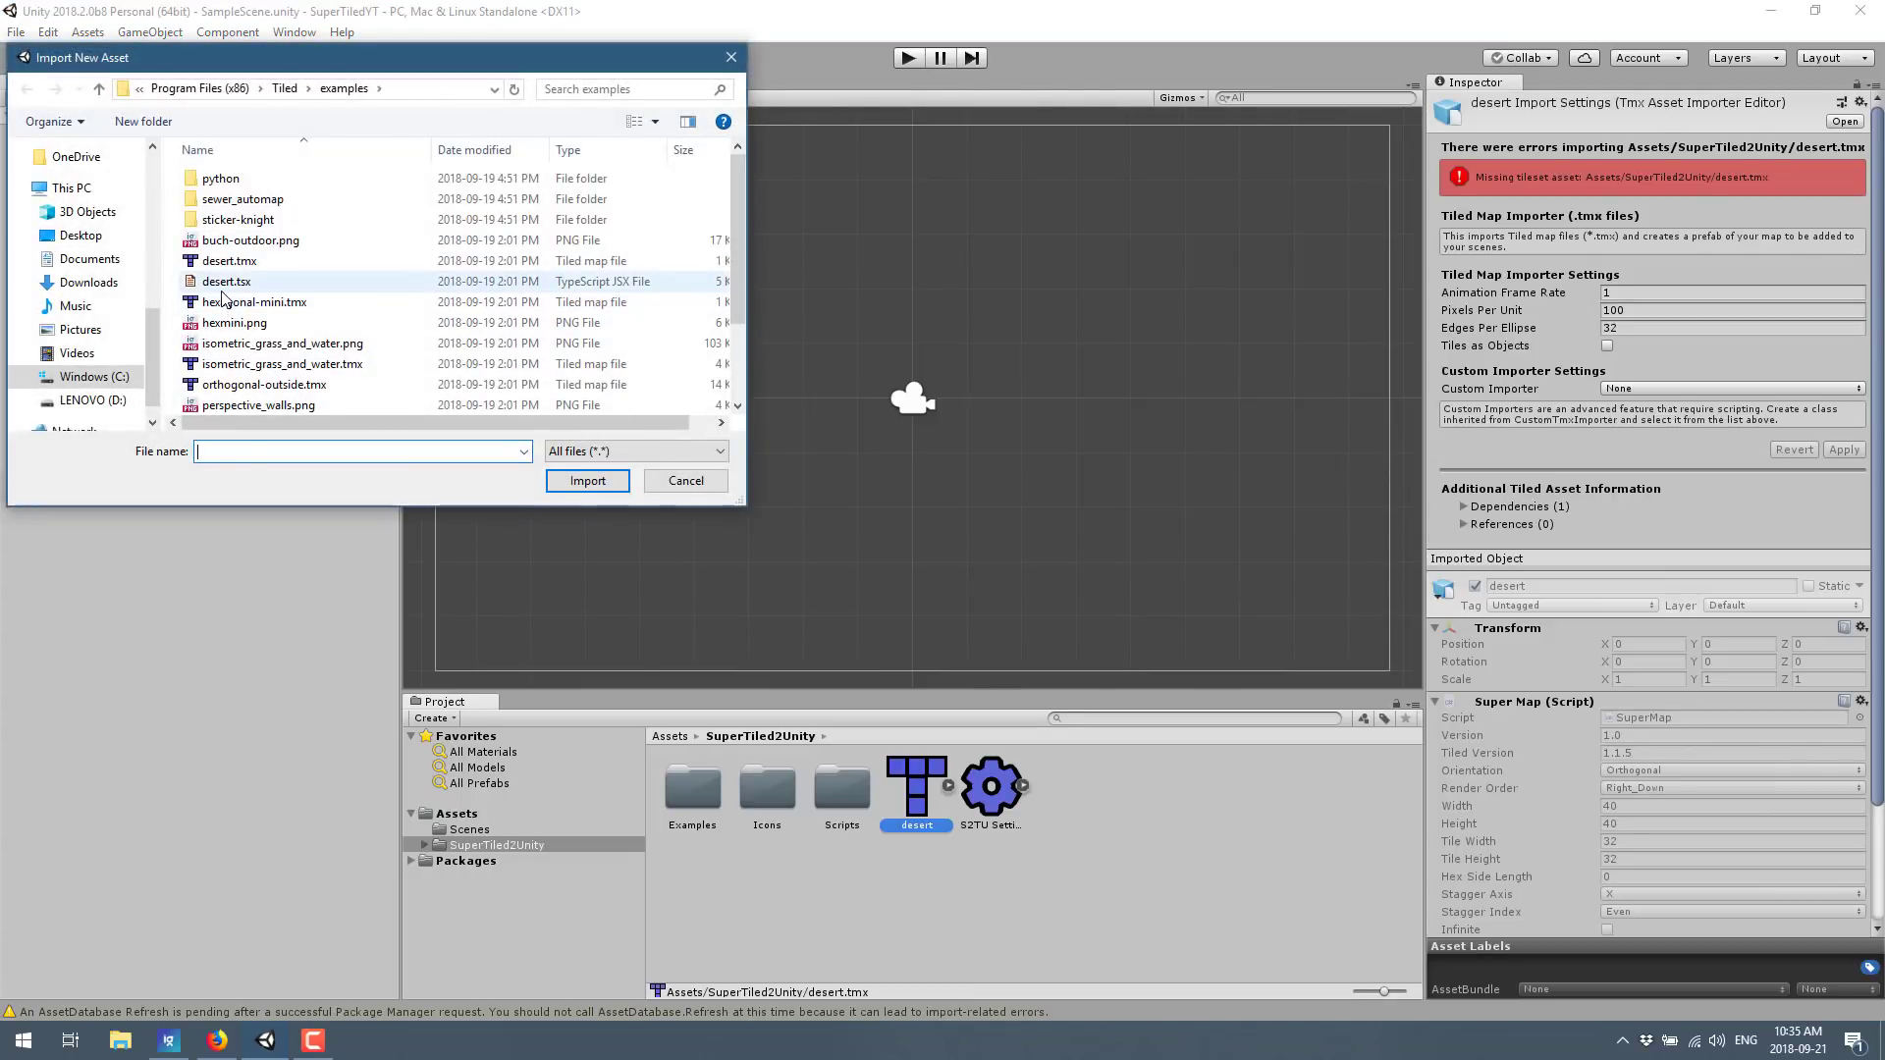
double_click(225, 283)
Import the tmw_desert_spacing.png tileset image through Import New Asset.
left_click(87, 32)
left_click(169, 234)
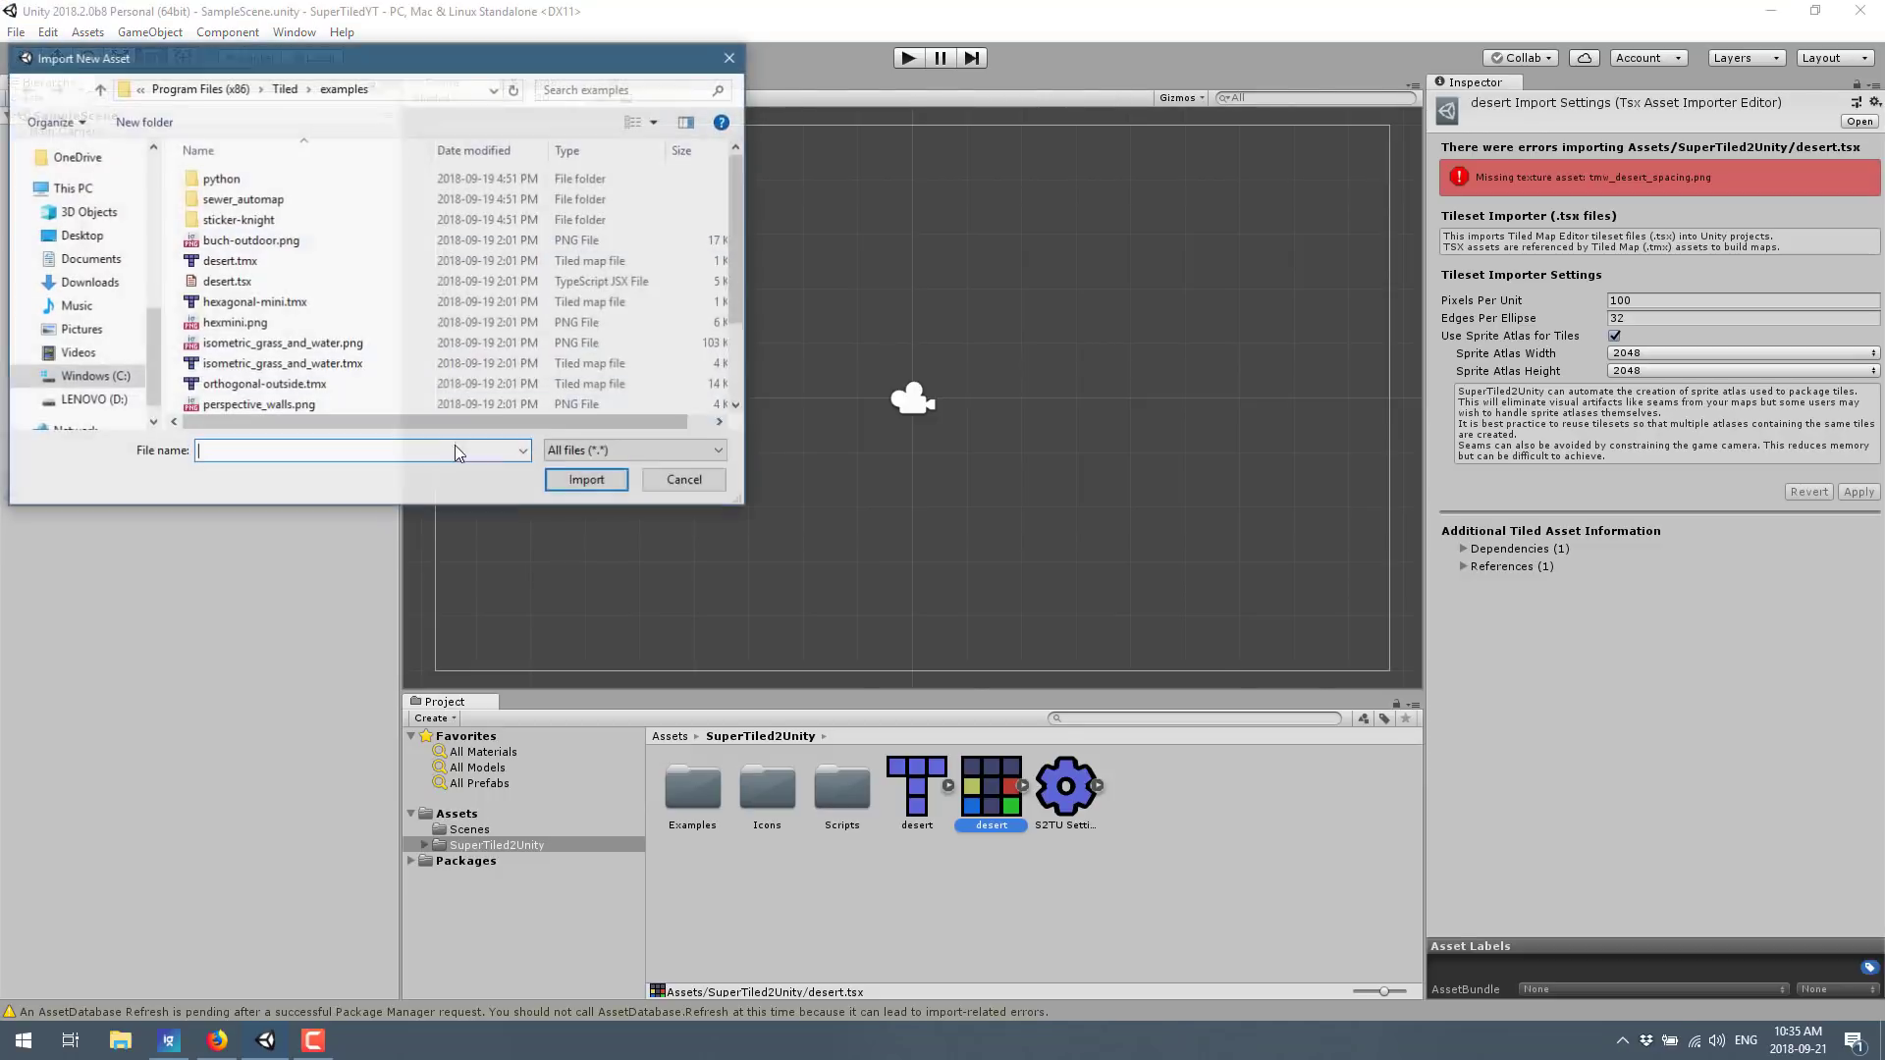
scroll(305, 373, "down", 5)
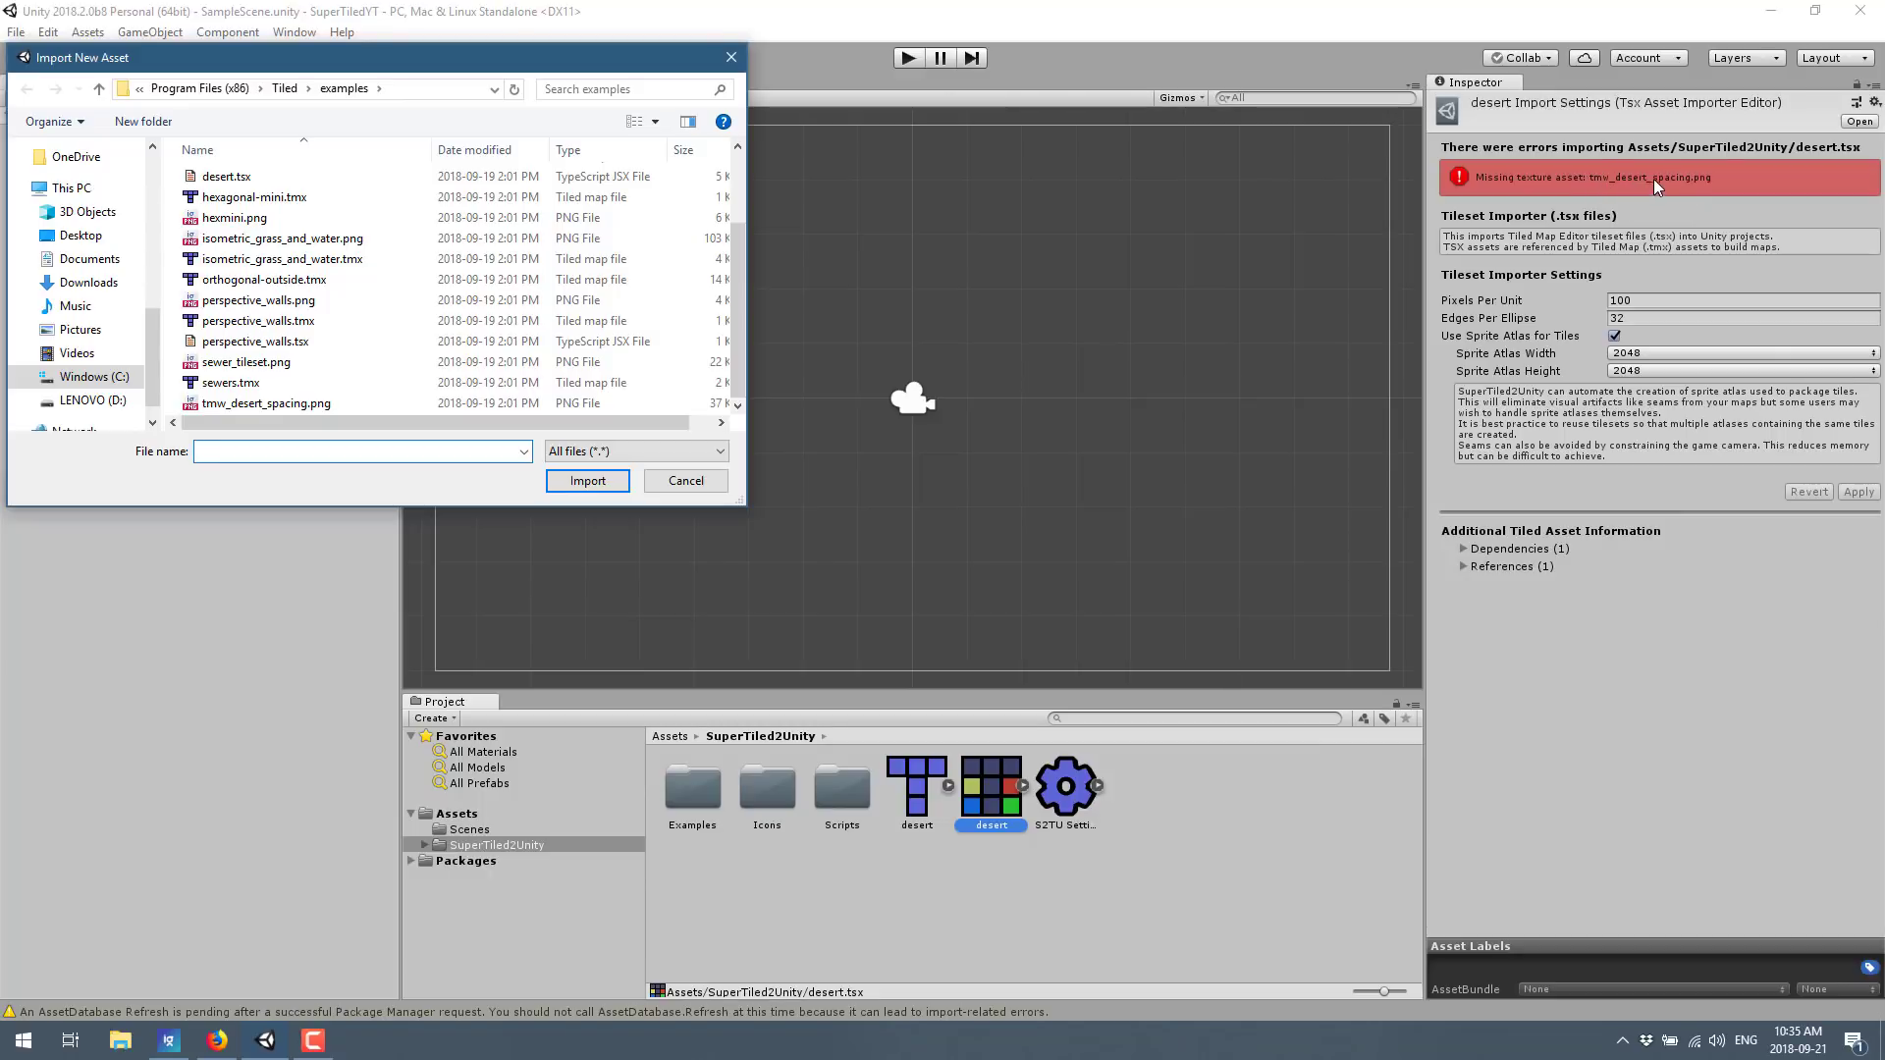
double_click(313, 400)
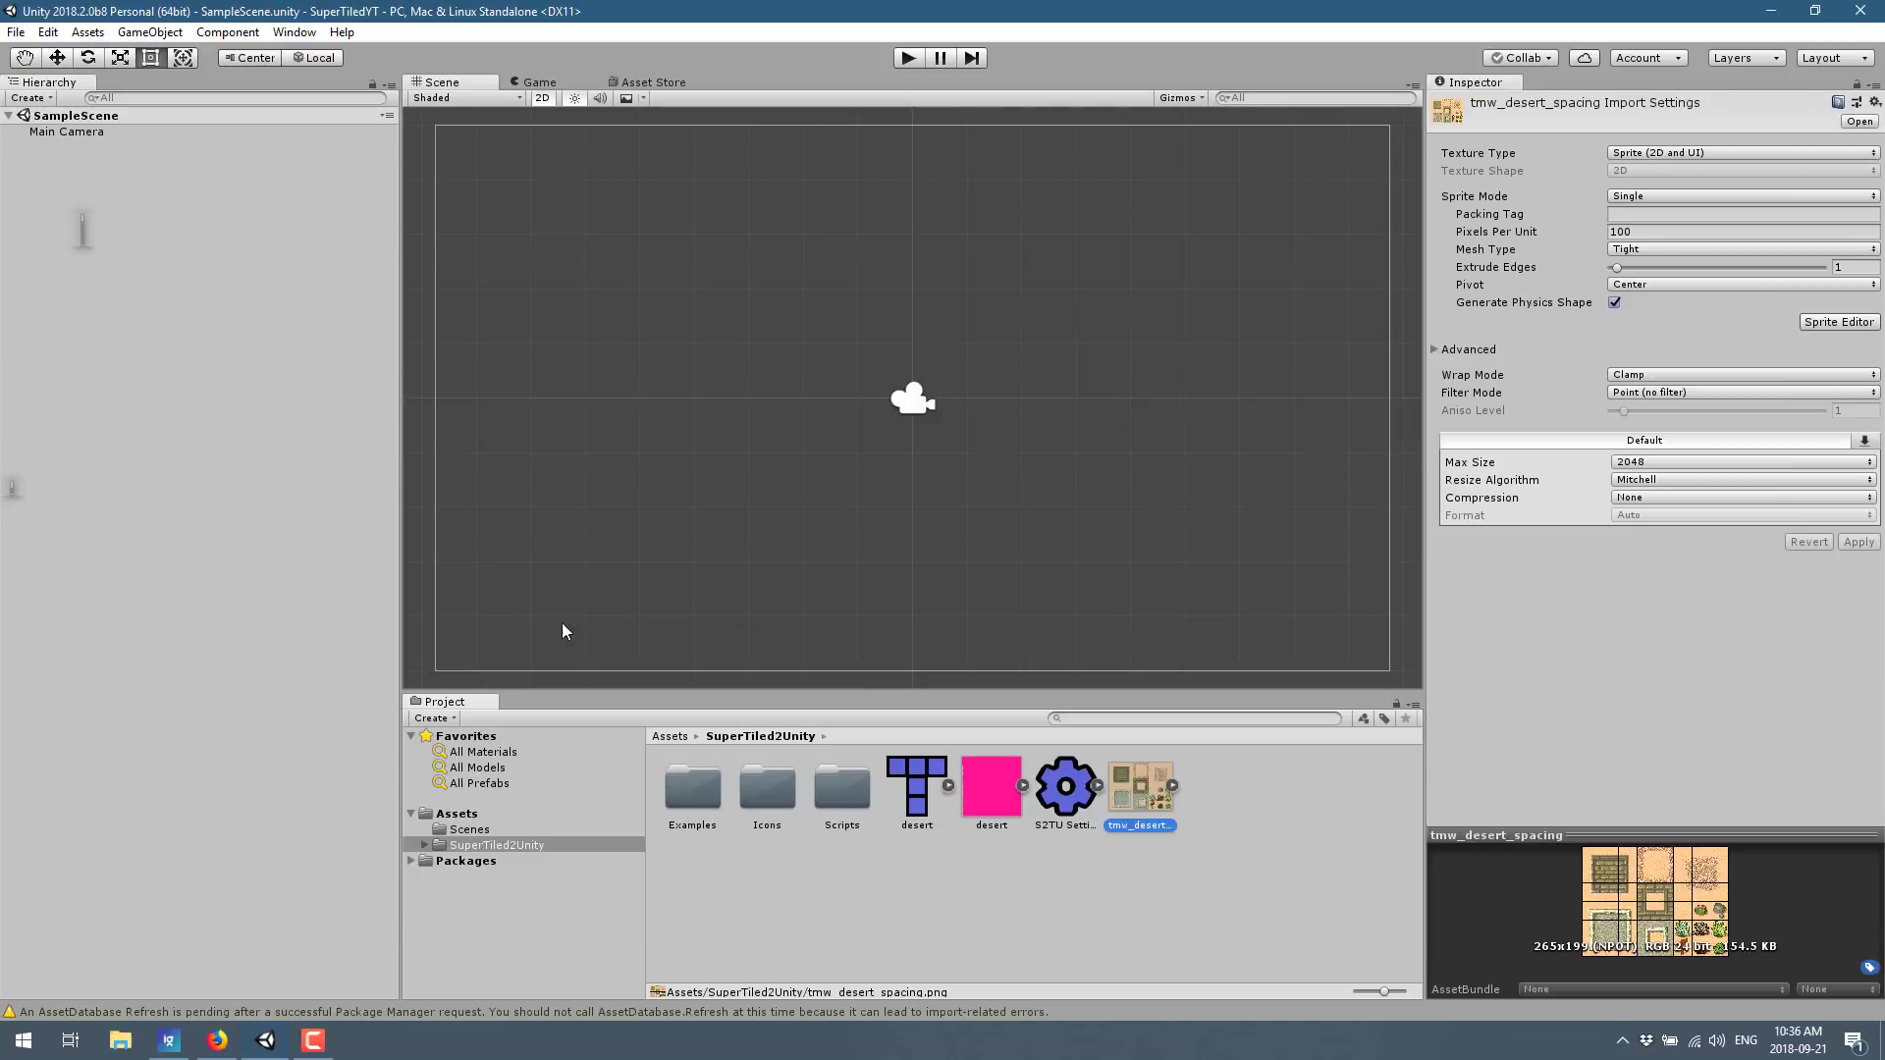
Drag tmw_desert_spacing into the Scene view and scale it up to 5.7 by 3.562.
left_click(1176, 813)
left_click(1129, 790)
left_click_drag(1131, 795, 587, 324)
left_click_drag(673, 391, 1308, 638)
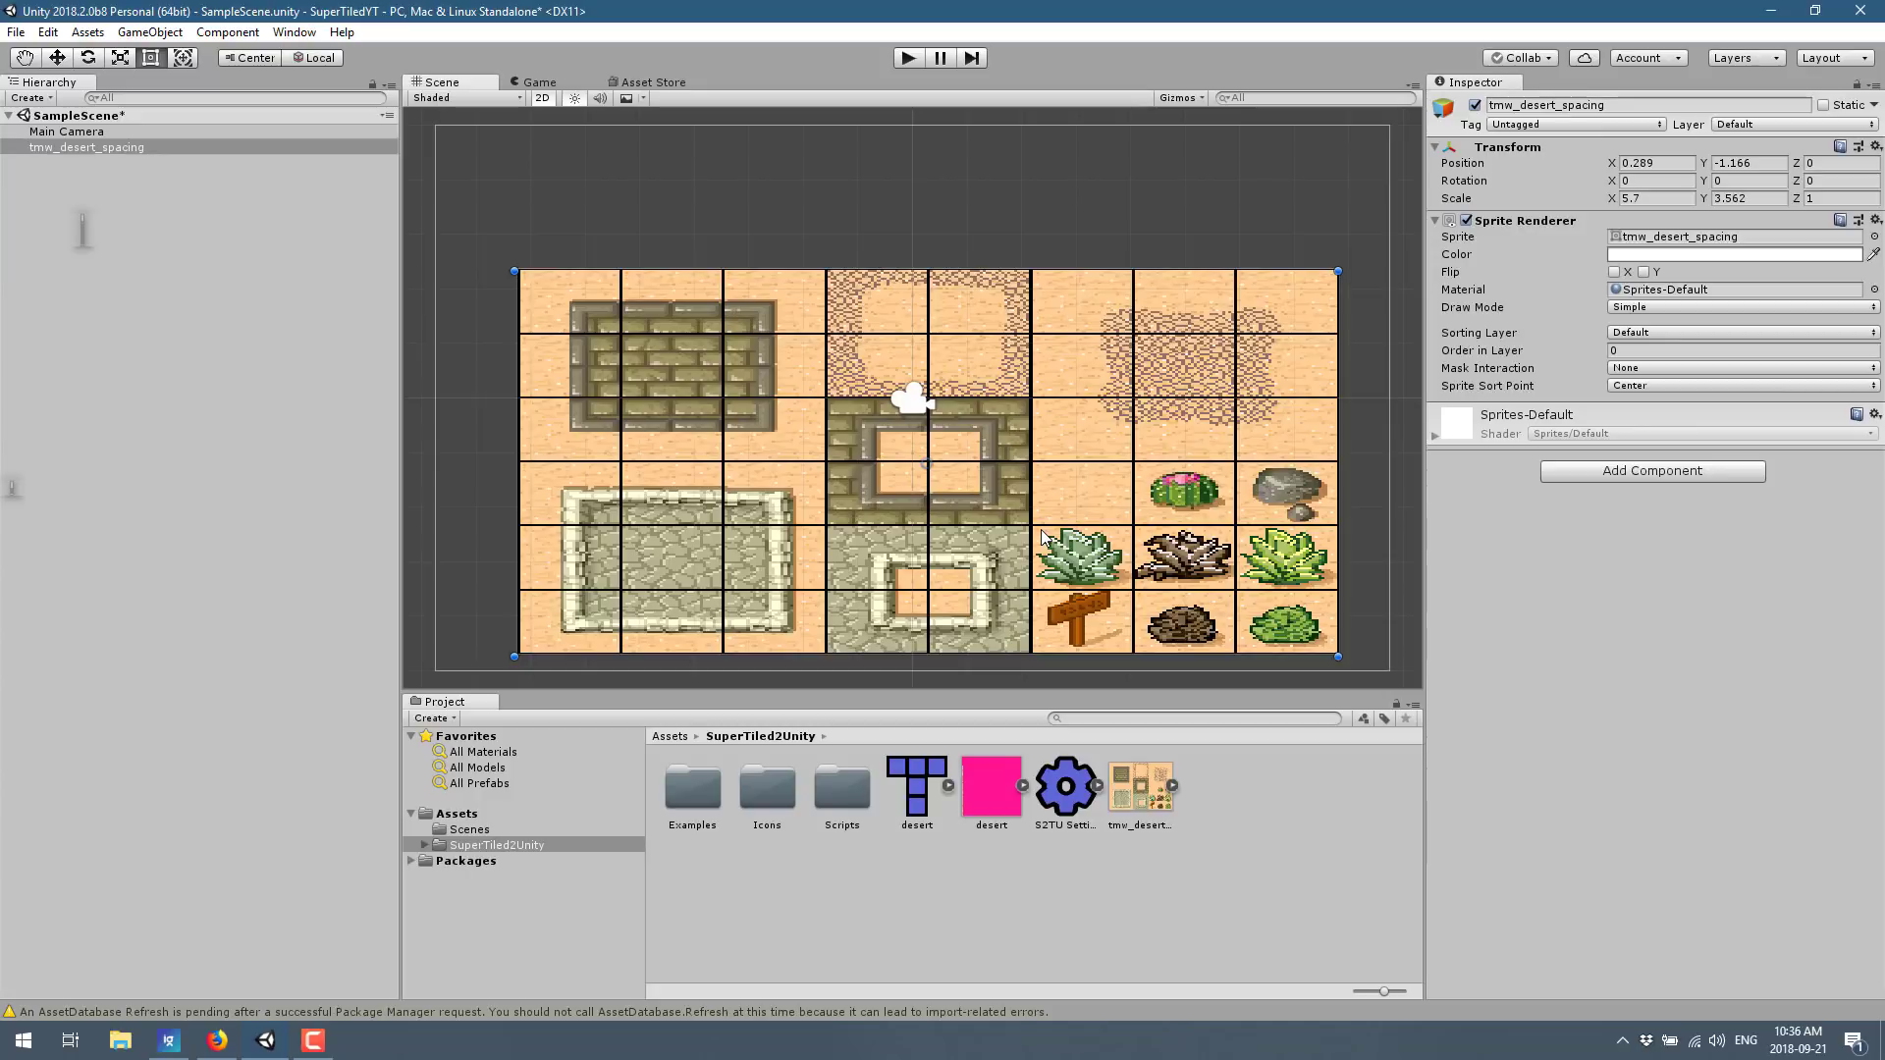
Follow the 'to my Github page' link on the SuperTiled2Unity itch.io page.
left_click(217, 1041)
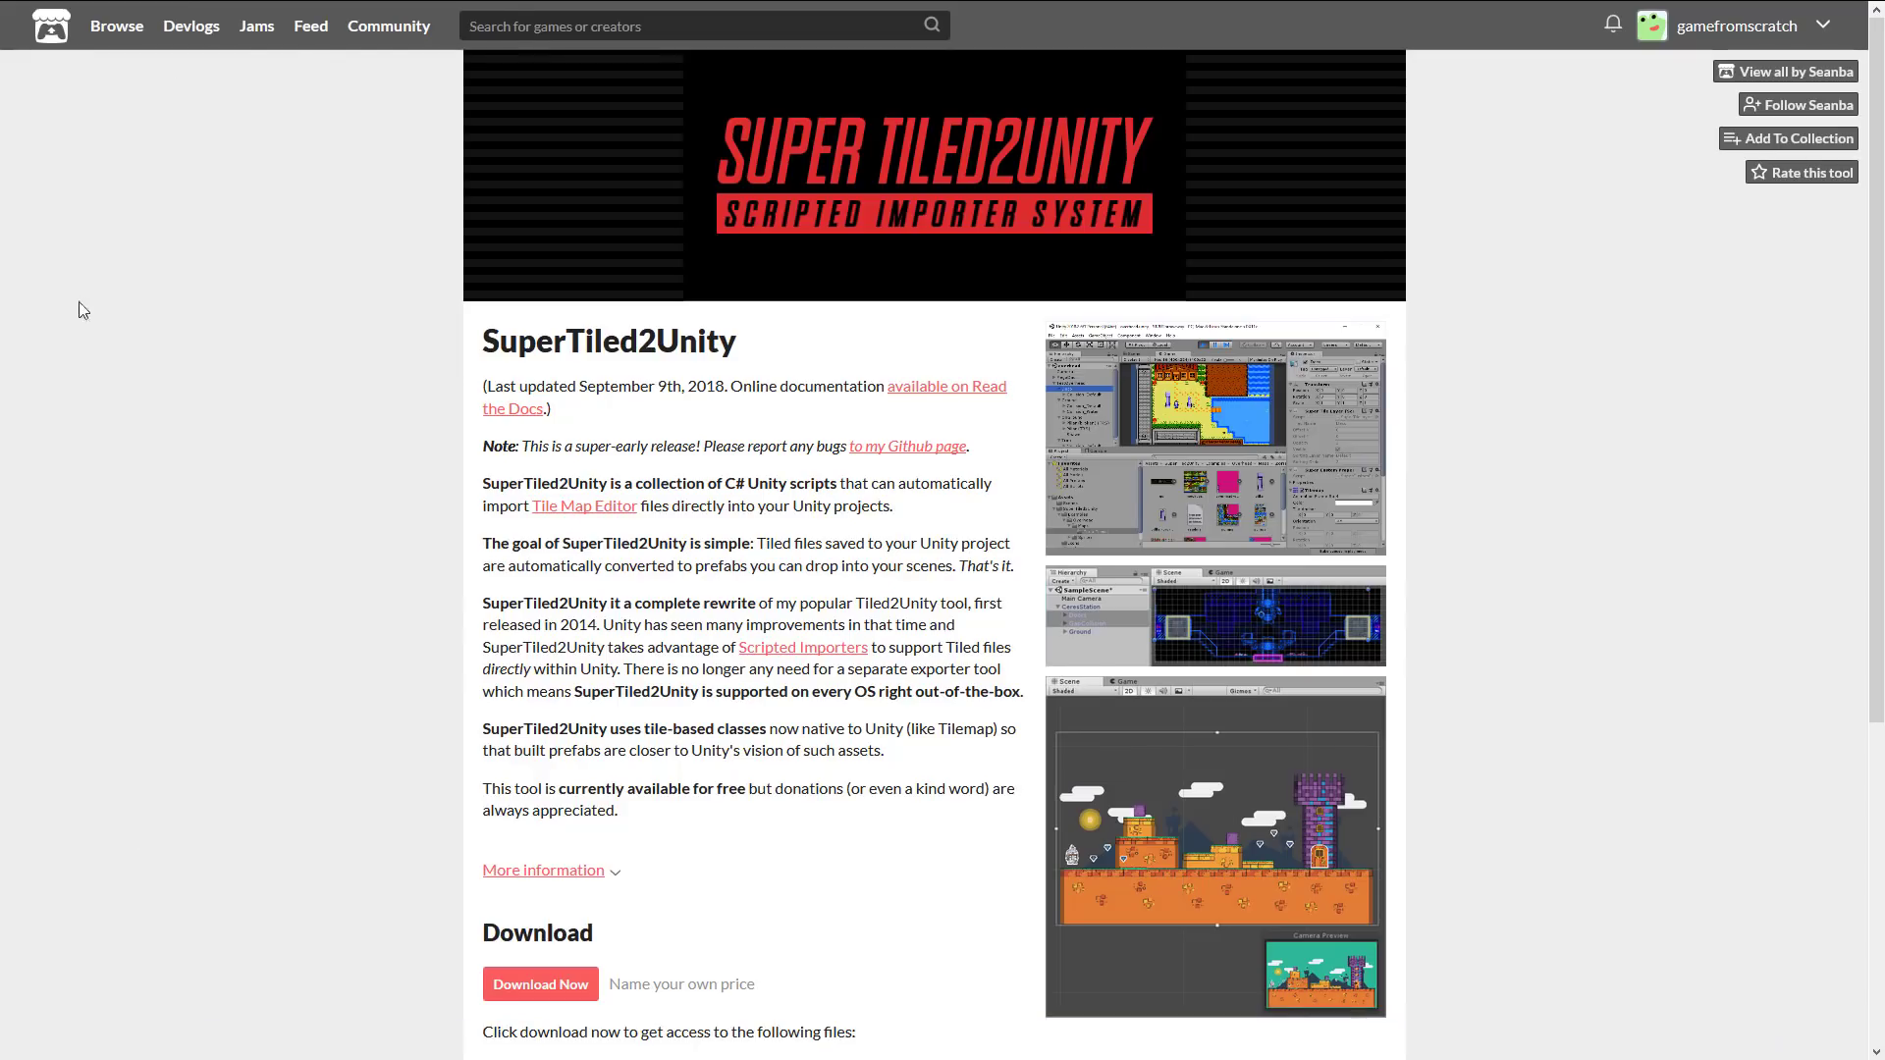
left_click(904, 455)
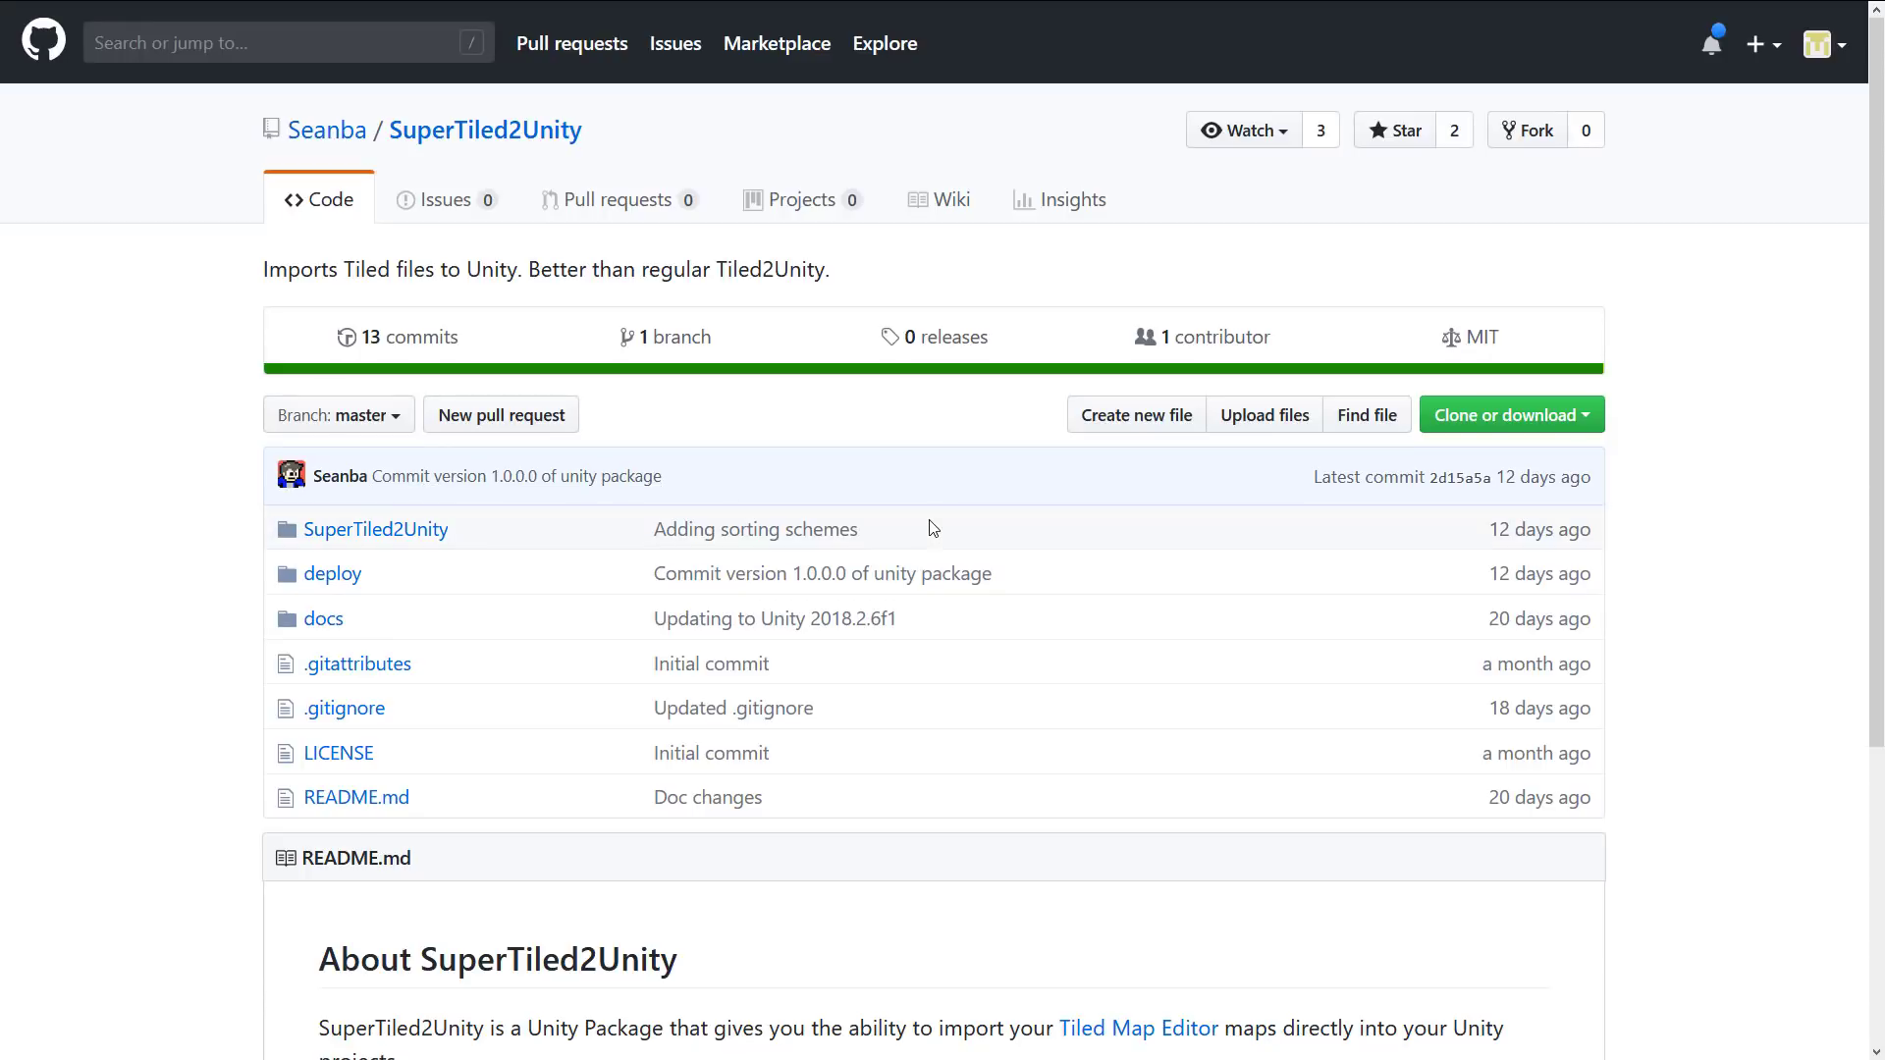
Open the LICENSE file from the SuperTiled2Unity repository's file list.
scroll(933, 529, "down", 4)
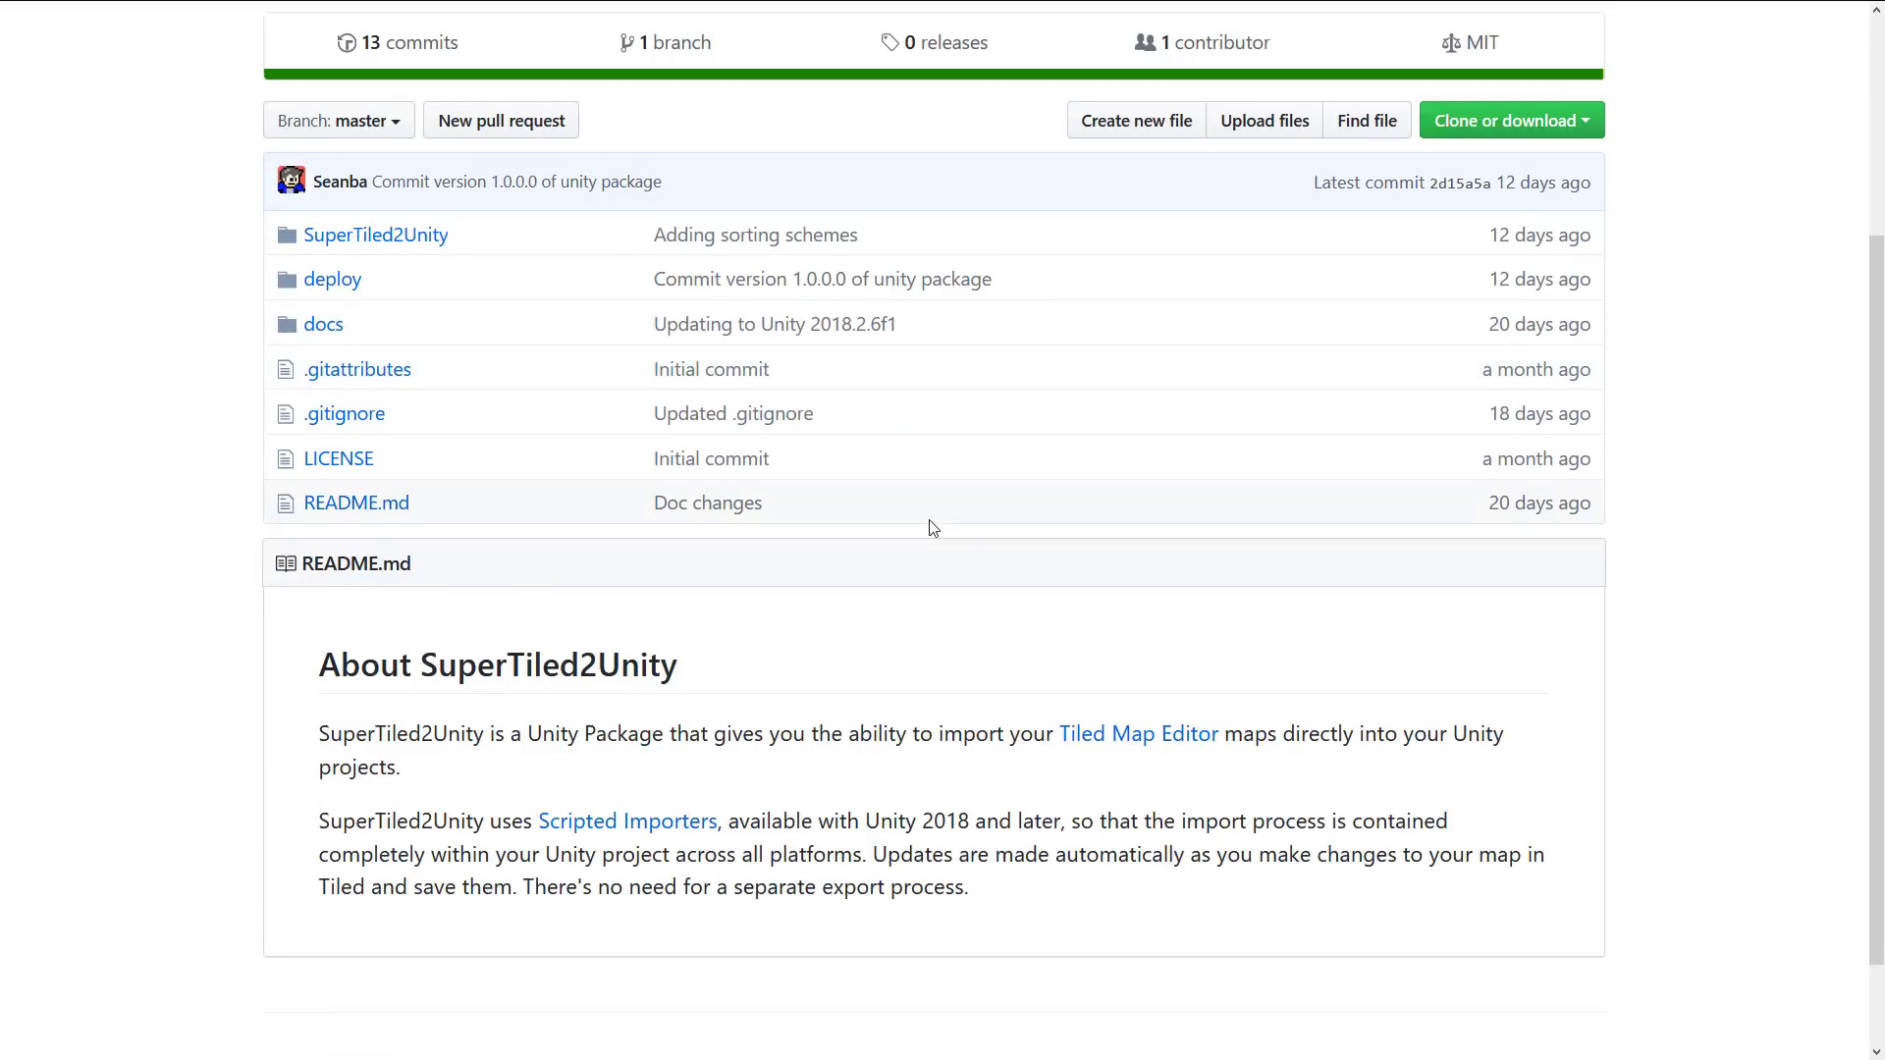
scroll(933, 530, "up", 2)
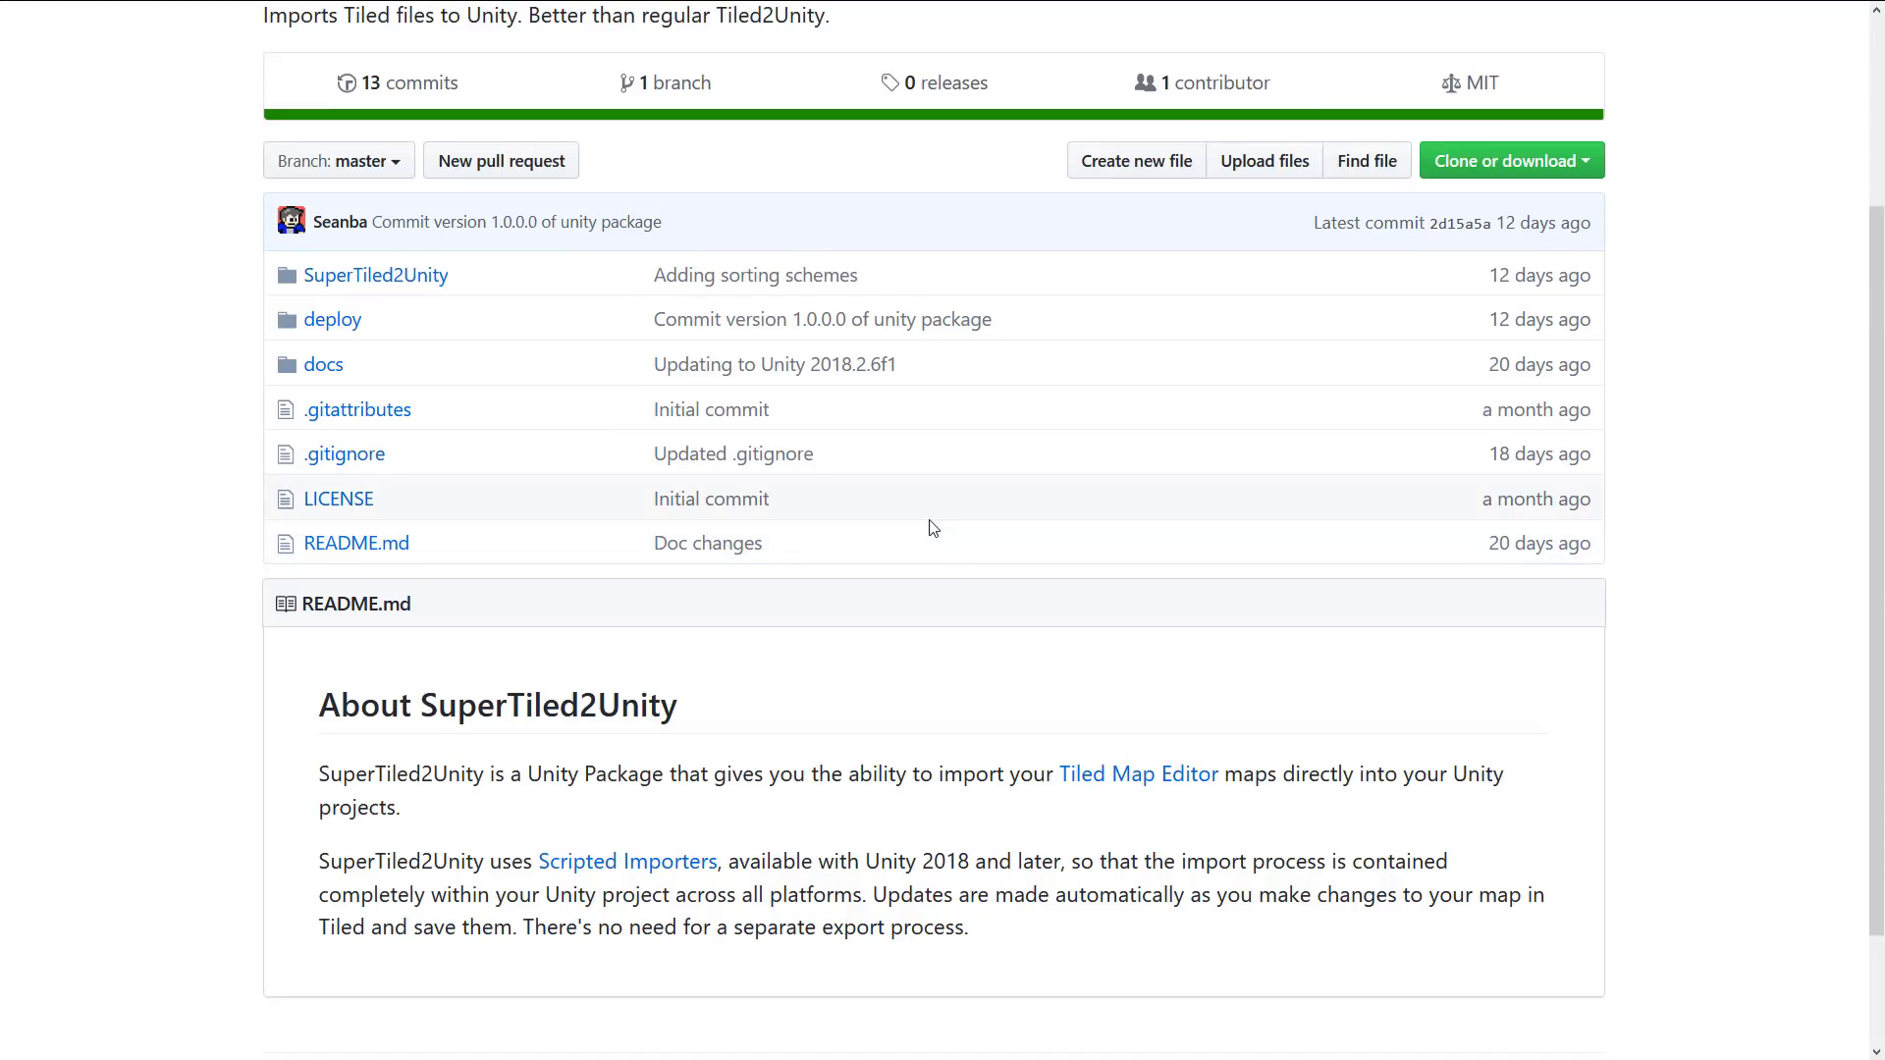
left_click(330, 503)
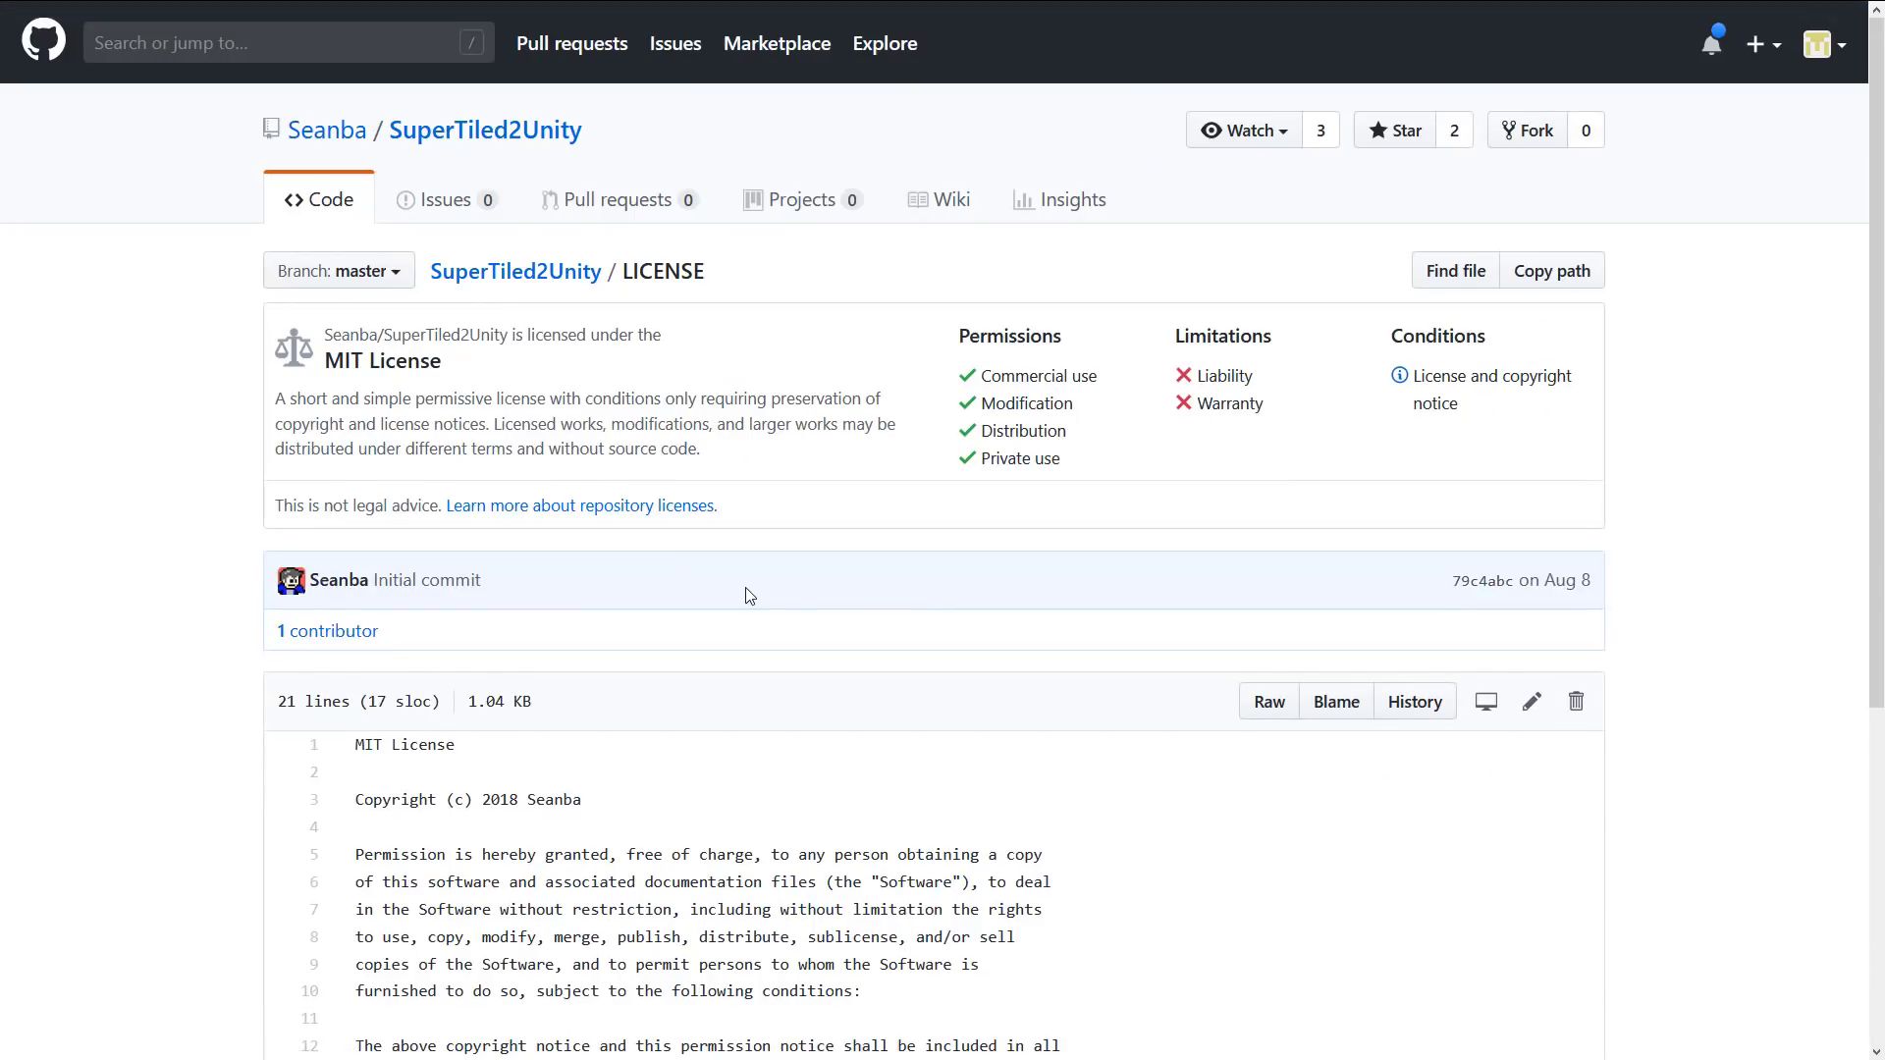